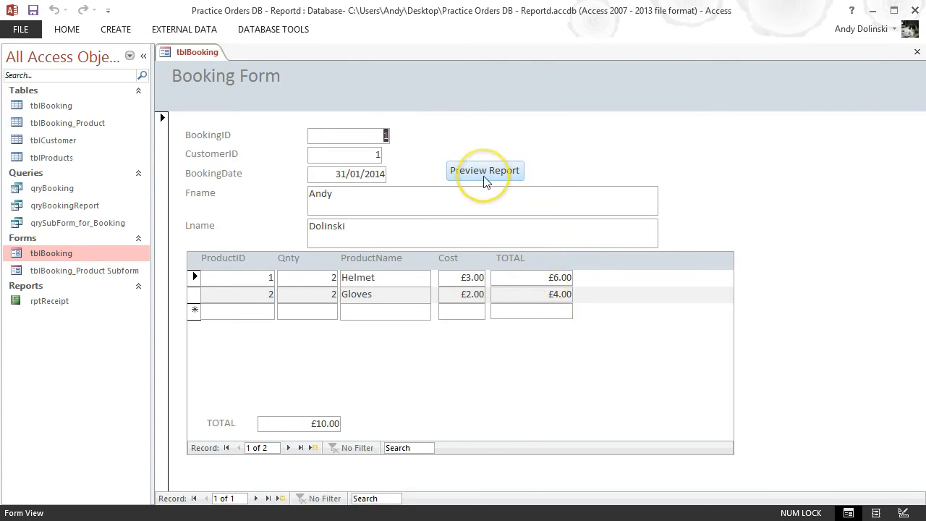
- Preview the receipt report from the booking form and zoom in to examine its customer, product and total details
left_click(484, 174)
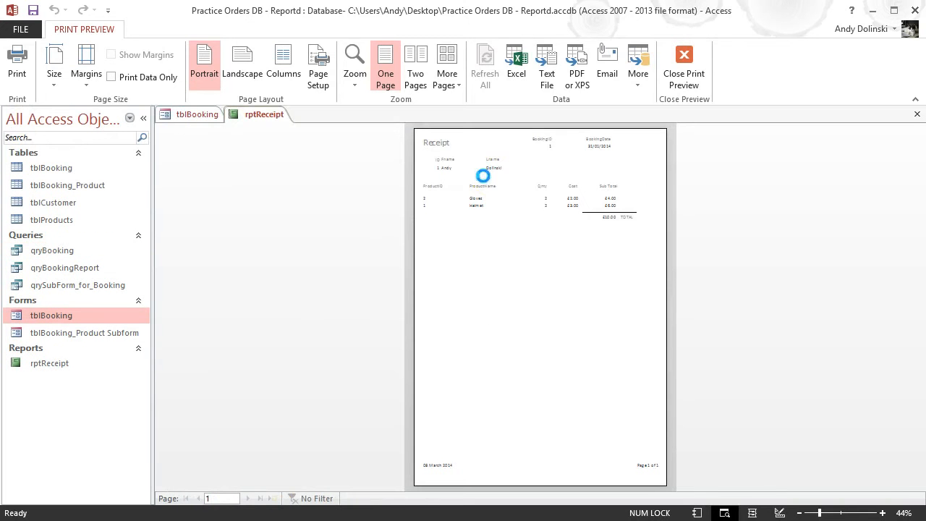
left_click(540, 180)
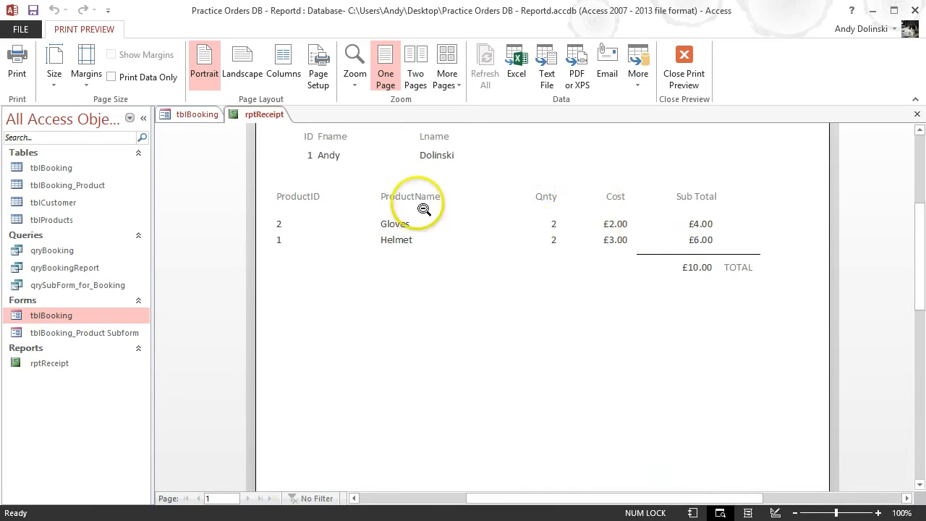
scroll(920, 249, "up", 2)
scroll(917, 227, "down", 2)
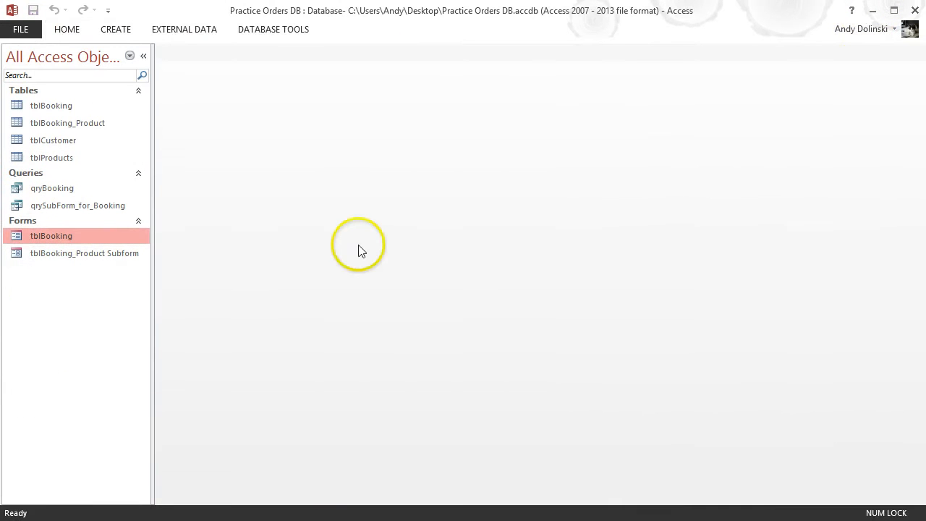
- Create a new query in Design view containing tblCustomer, tblBooking, tblBooking_Product and tblProducts
left_click(115, 31)
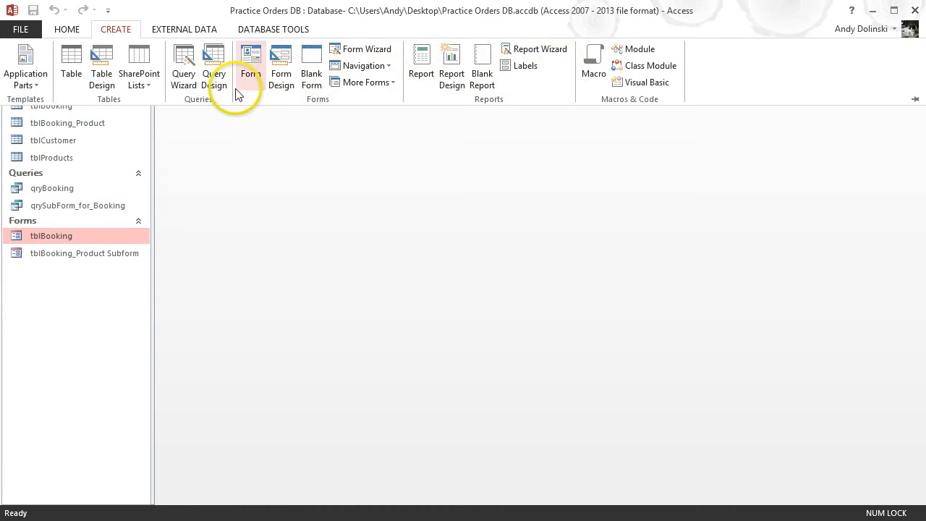
left_click(212, 81)
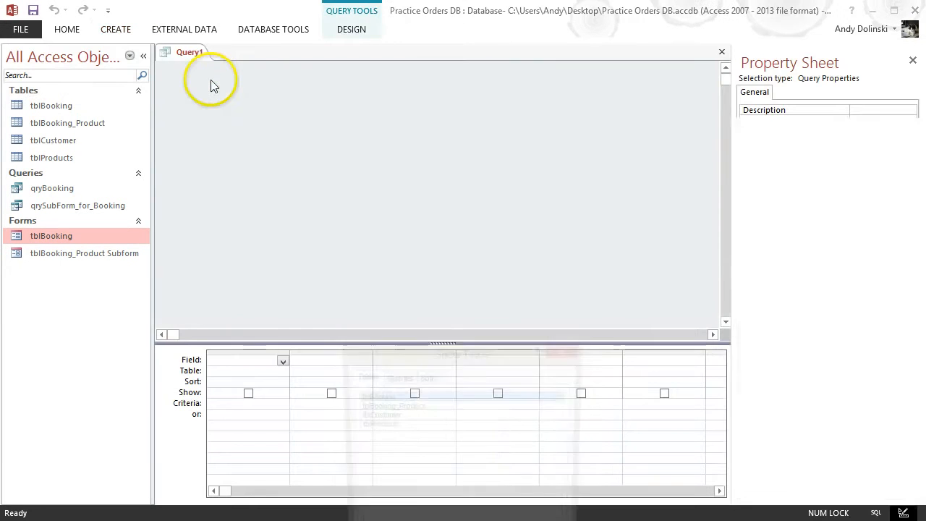
left_click_drag(434, 350, 441, 263)
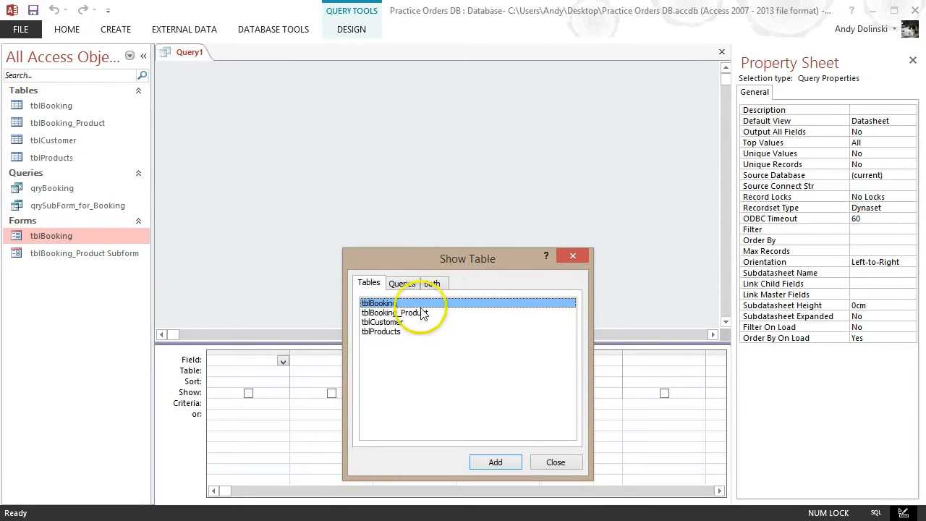
double_click(384, 322)
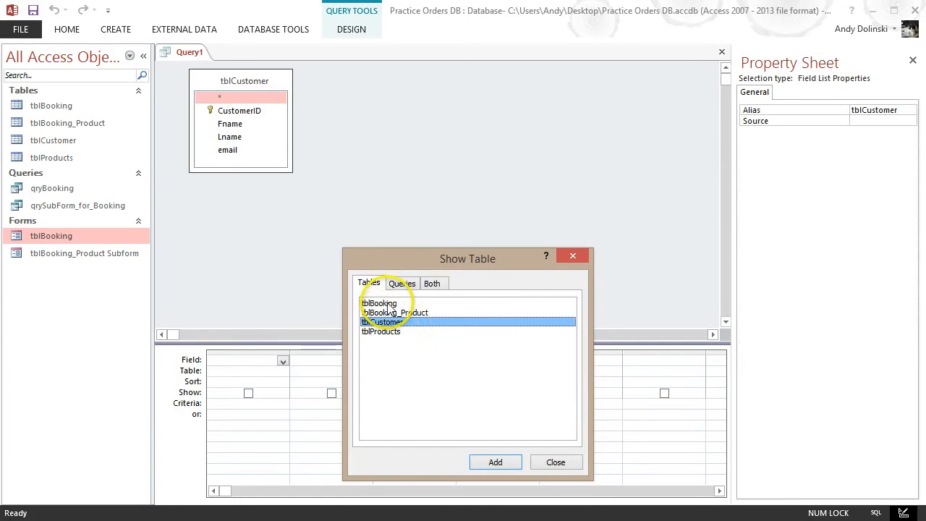
double_click(388, 304)
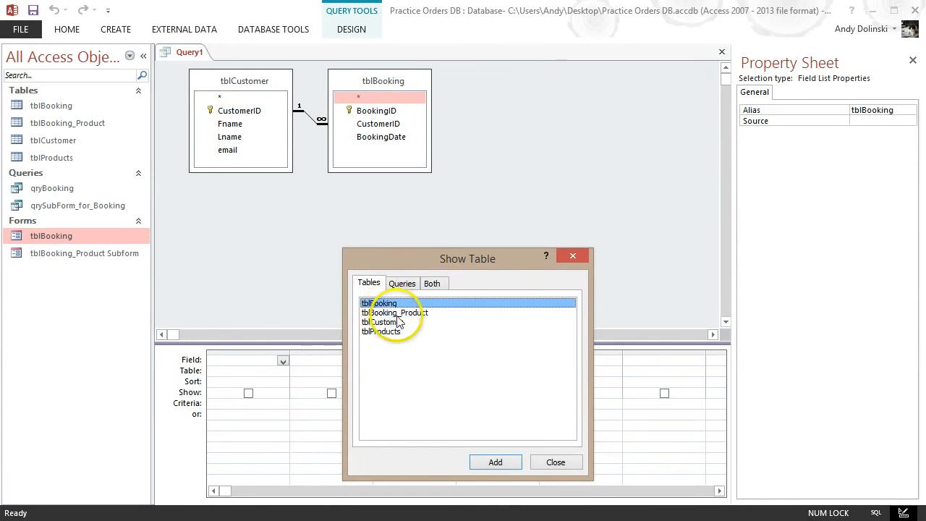
double_click(391, 312)
double_click(391, 331)
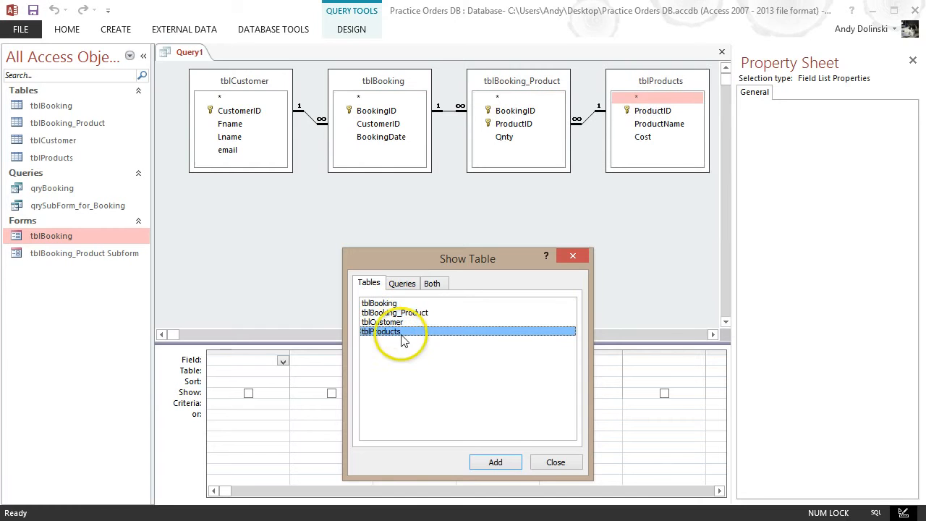
- Finish adding tables and remove the duplicate copy of tblProducts from the query
left_click(496, 463)
left_click(555, 465)
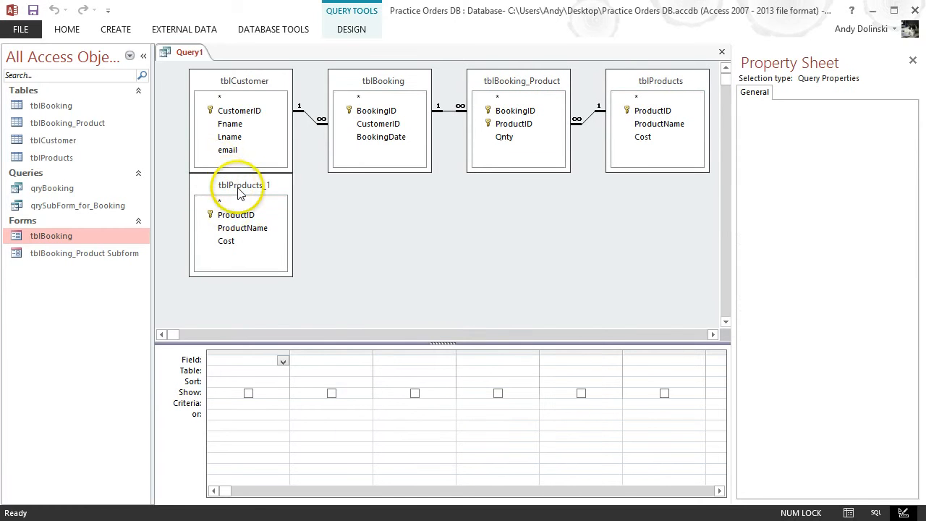
right_click(241, 193)
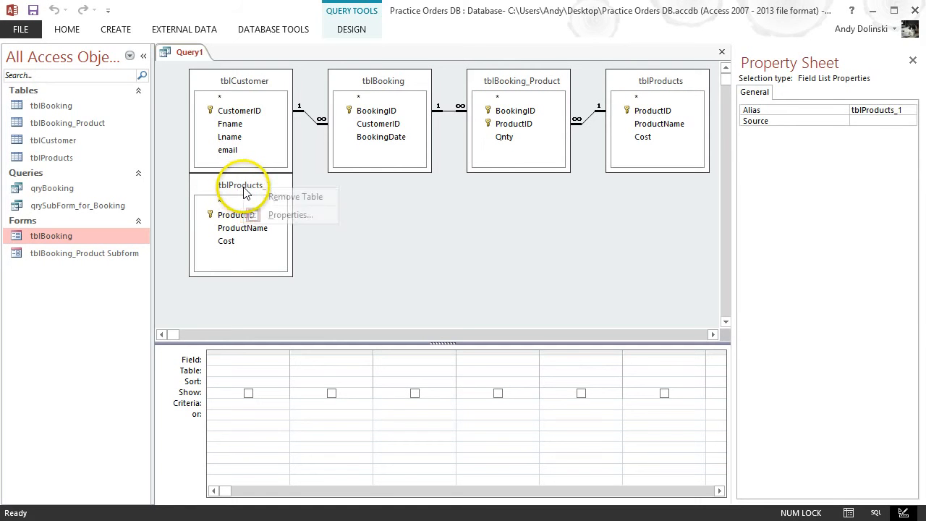
left_click(284, 197)
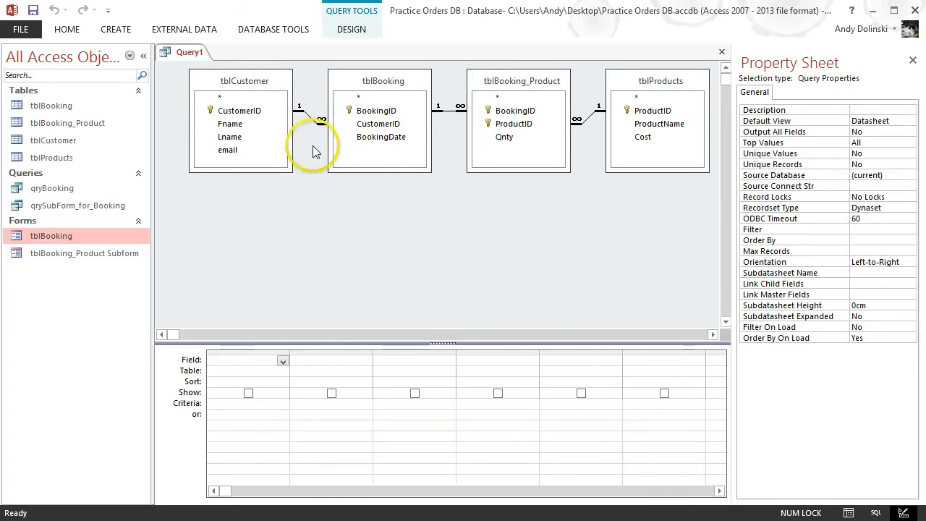
- Add CustomerID, Fname and Lname from tblCustomer, plus BookingID and BookingDate from tblBooking, to the query's fields
left_click(244, 113)
double_click(244, 114)
left_click(234, 127)
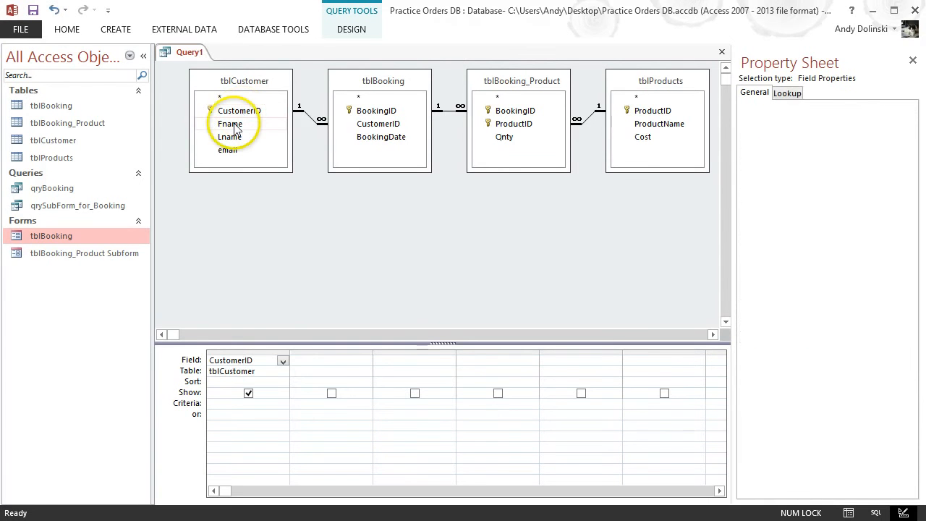
double_click(234, 127)
double_click(235, 140)
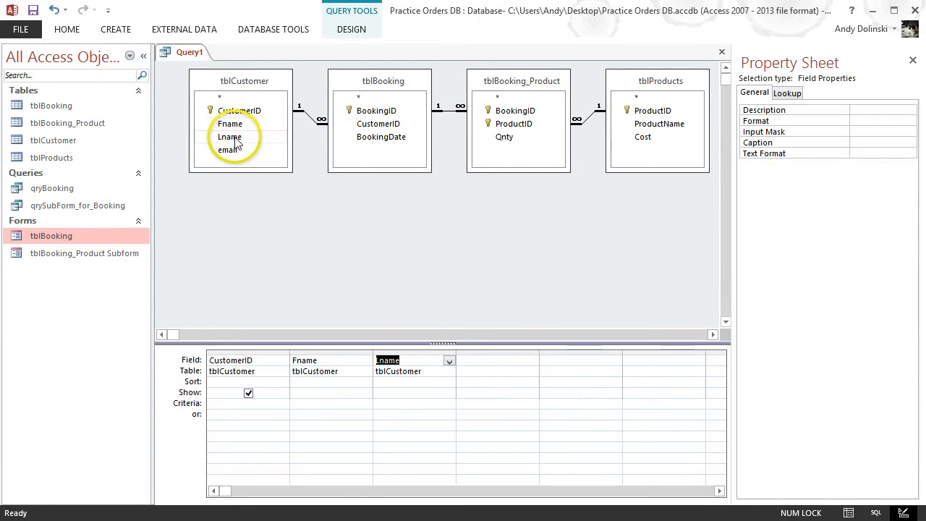
left_click(380, 114)
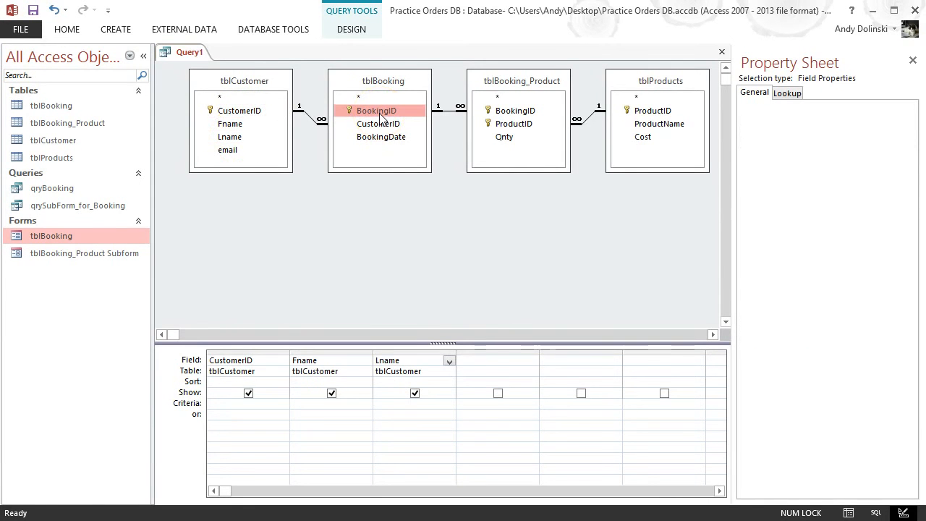
double_click(380, 114)
left_click(381, 137)
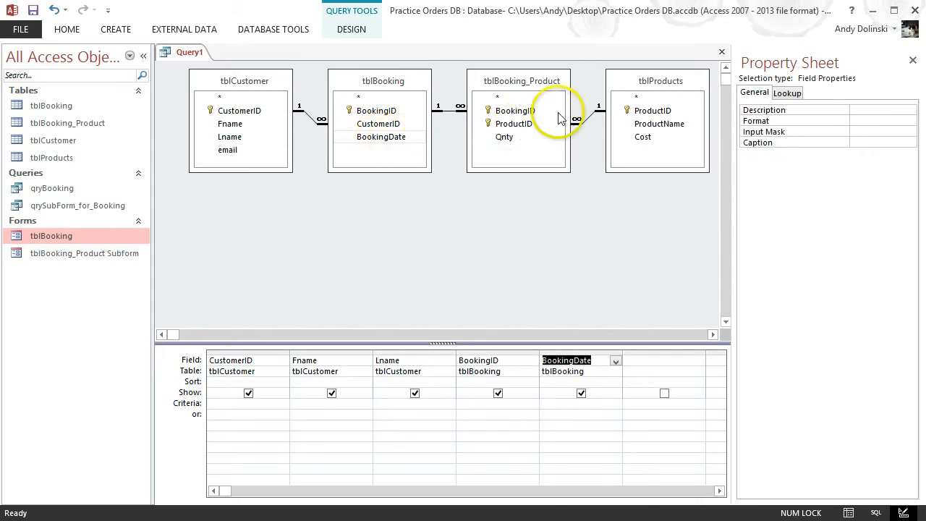
- Add ProductID and Qnty from tblBooking_Product, plus Cost and ProductName from tblProducts, to the query's fields
left_click(507, 136)
double_click(511, 126)
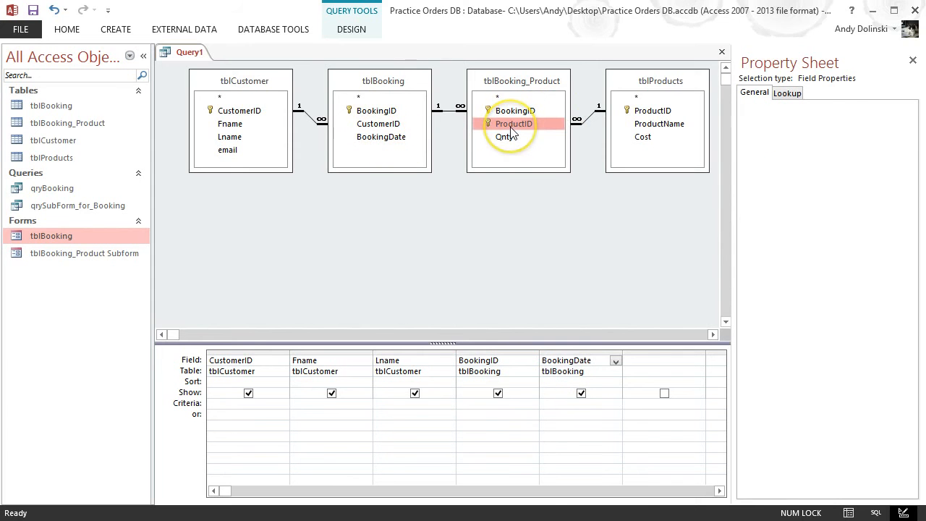
left_click(505, 138)
double_click(505, 138)
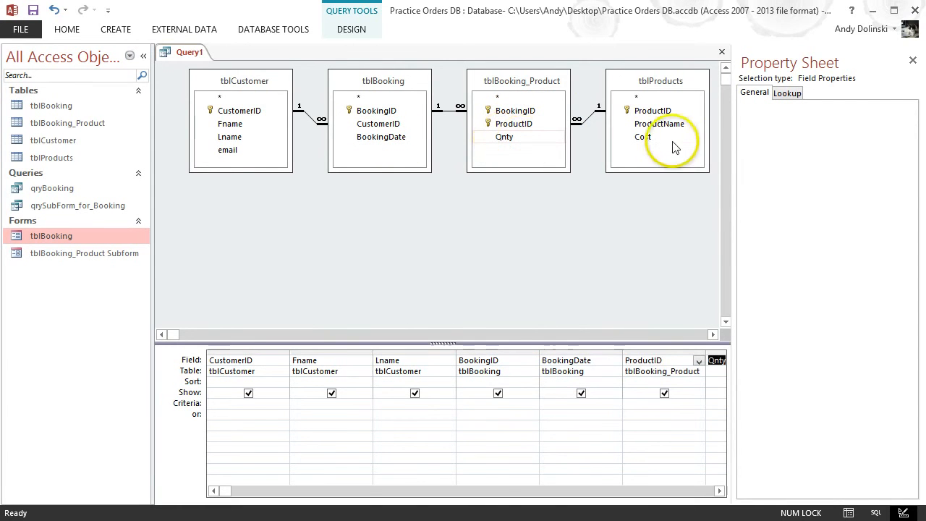
left_click(646, 139)
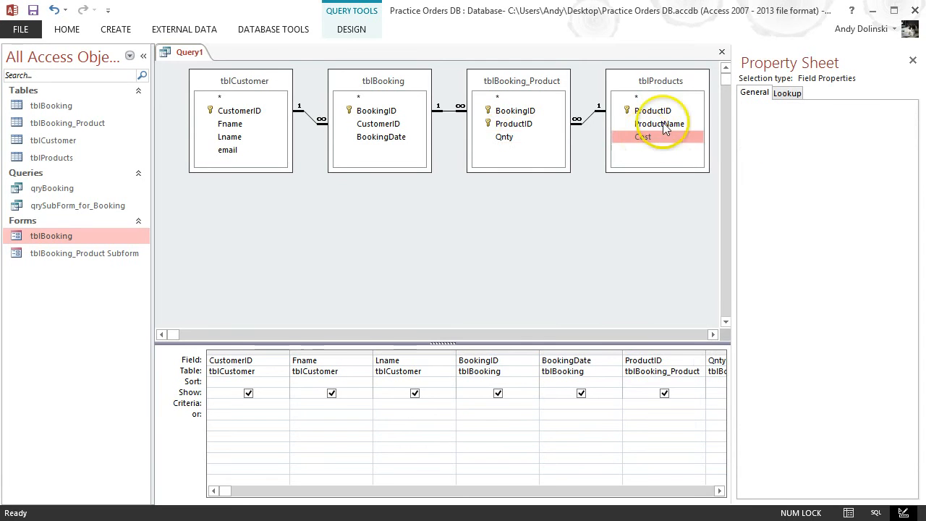
left_click(662, 125)
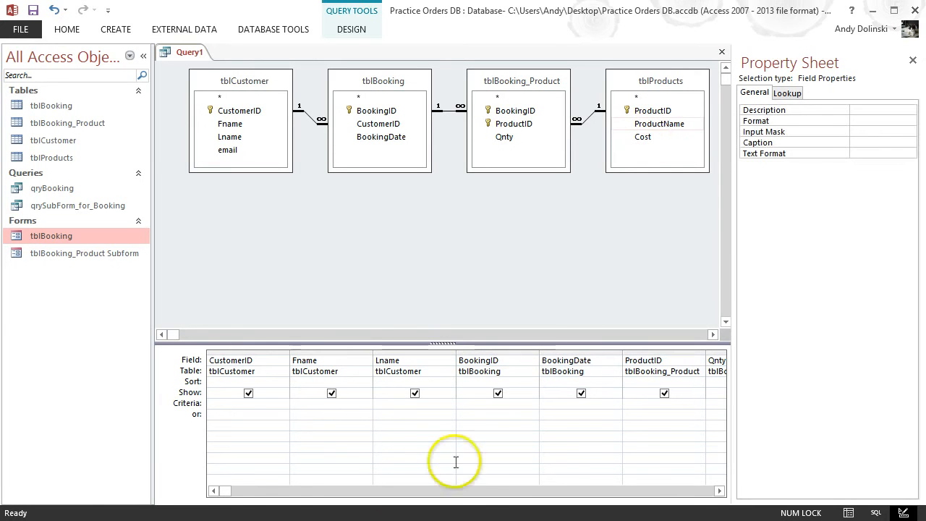
mouse_move(224, 491)
left_mouse_down()
mouse_move(336, 496)
mouse_move(471, 485)
mouse_move(215, 493)
mouse_move(212, 505)
left_mouse_up()
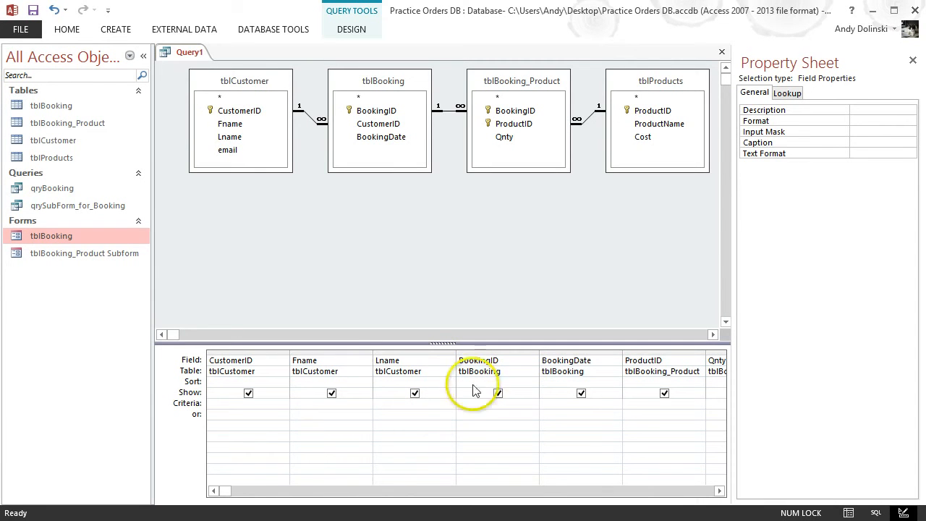
- Set the criteria of the BookingID field to [Forms]![tblBooking]![BookingID]
left_click(467, 406)
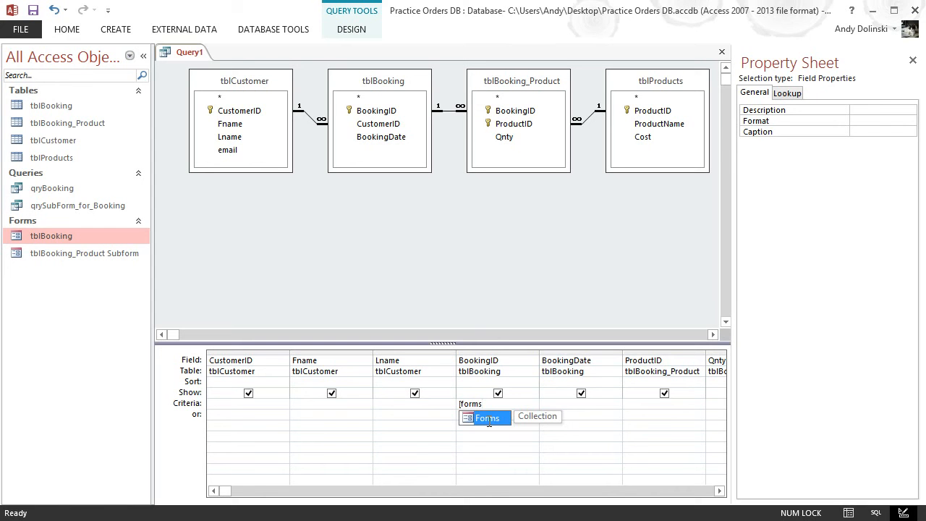
double_click(488, 419)
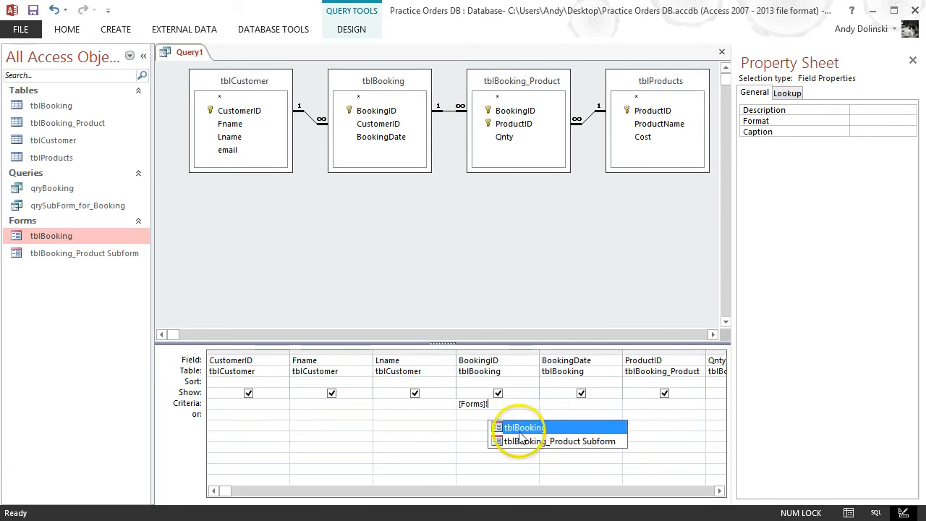
double_click(518, 430)
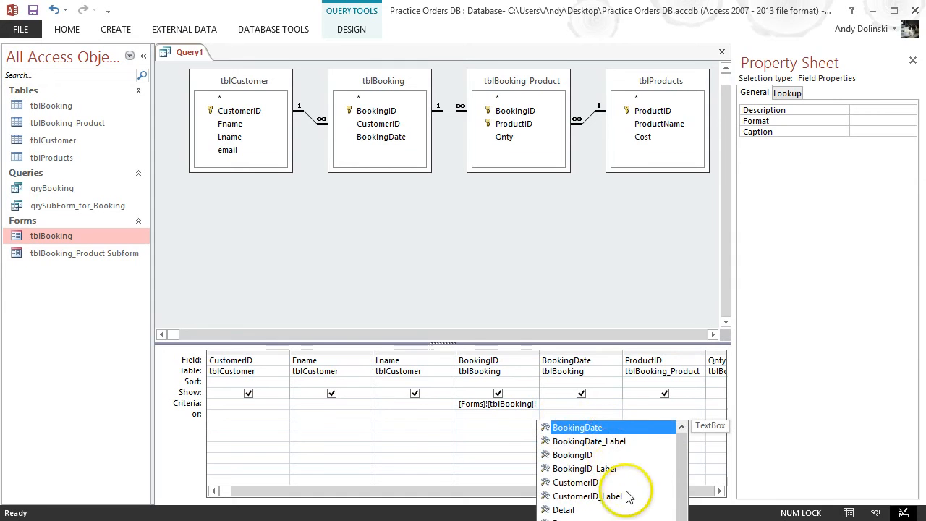
double_click(577, 457)
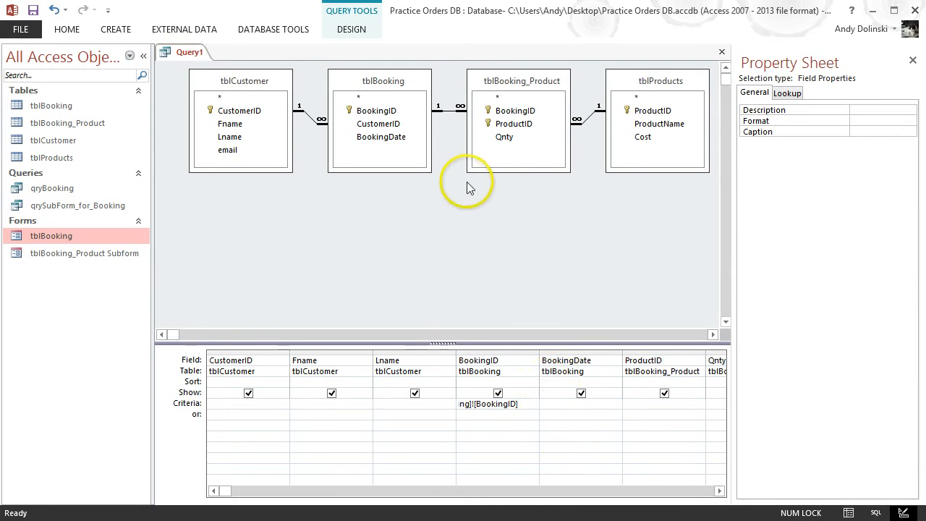
- Save the query as qryReportBooking and close it
key("ctrl+s")
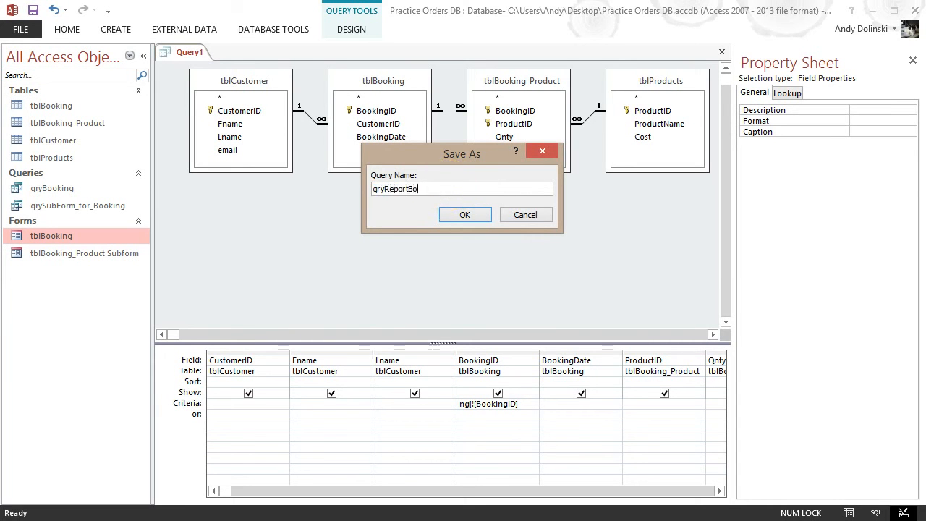
type("qryReportBooking")
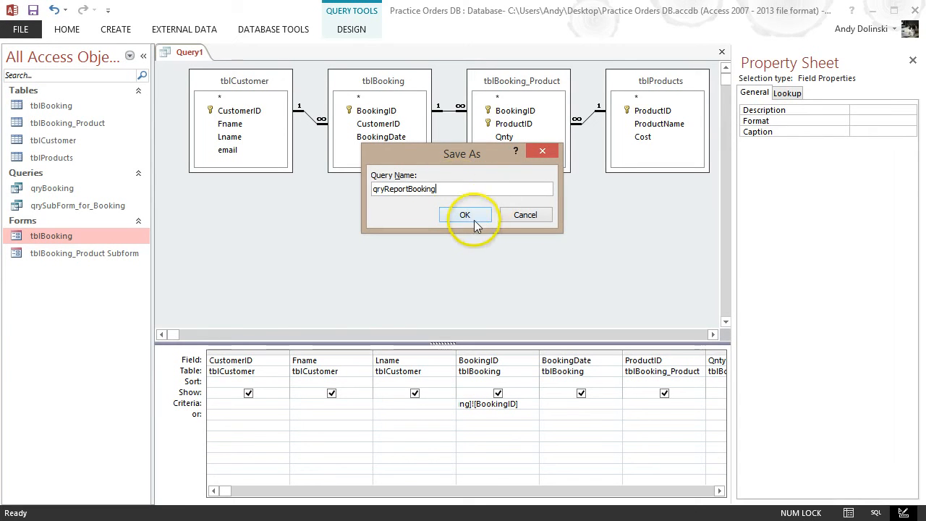
left_click(473, 218)
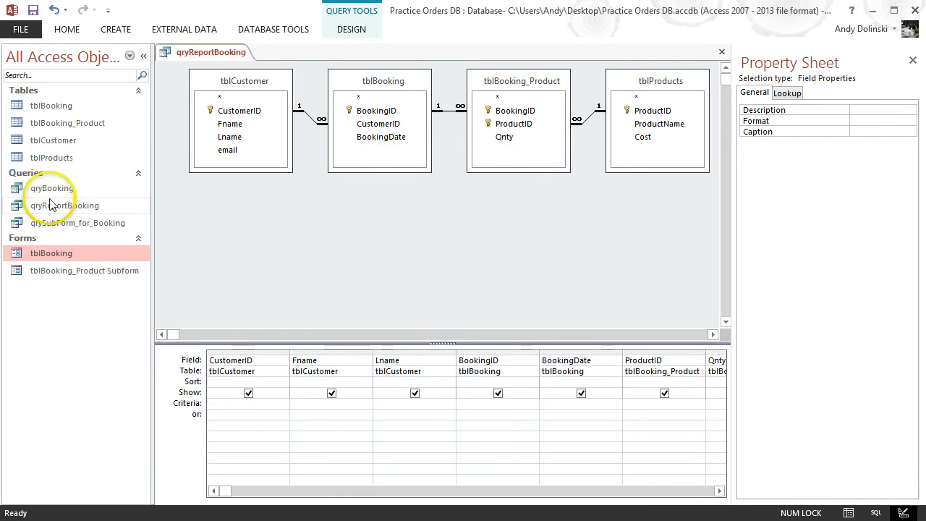
left_click(725, 52)
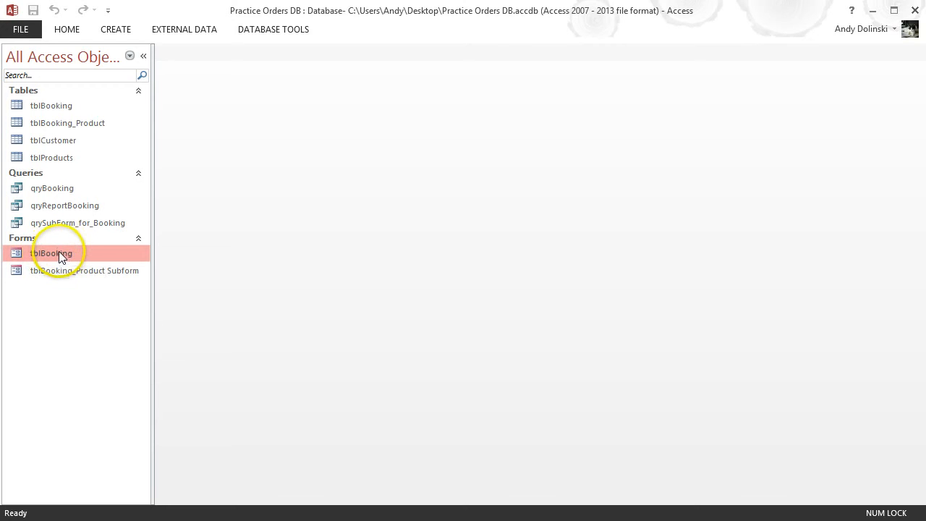
- Open the tblBooking form in Design view and place a command button in the Detail section beside the CustomerID field
right_click(59, 252)
left_click(101, 298)
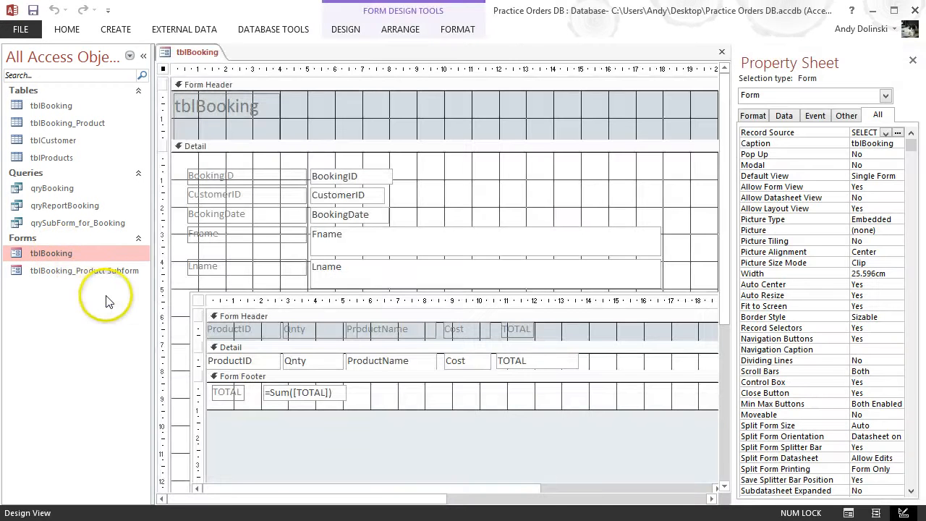
left_click(345, 32)
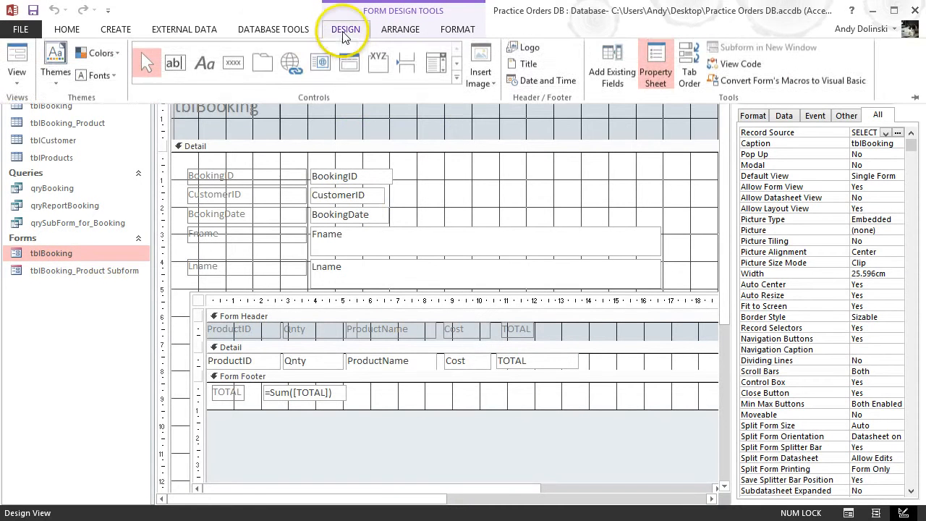
left_click(233, 62)
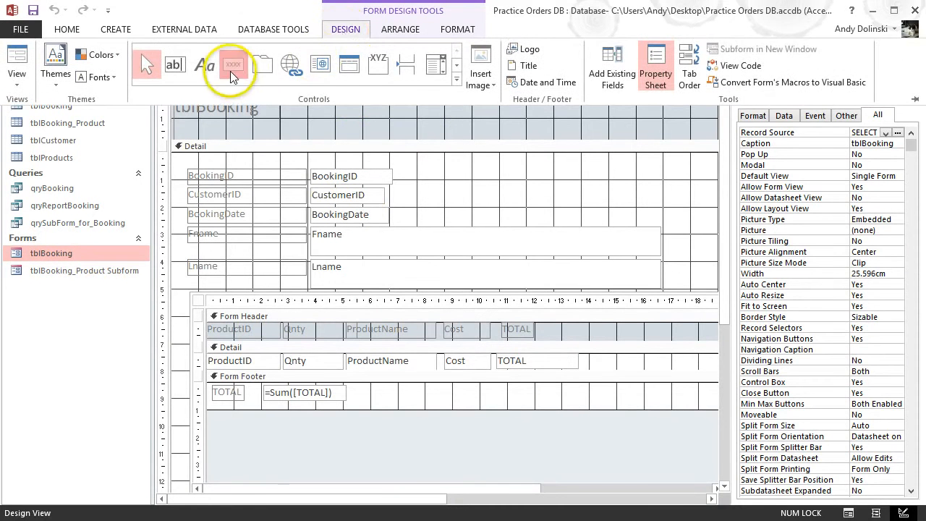
left_click(457, 195)
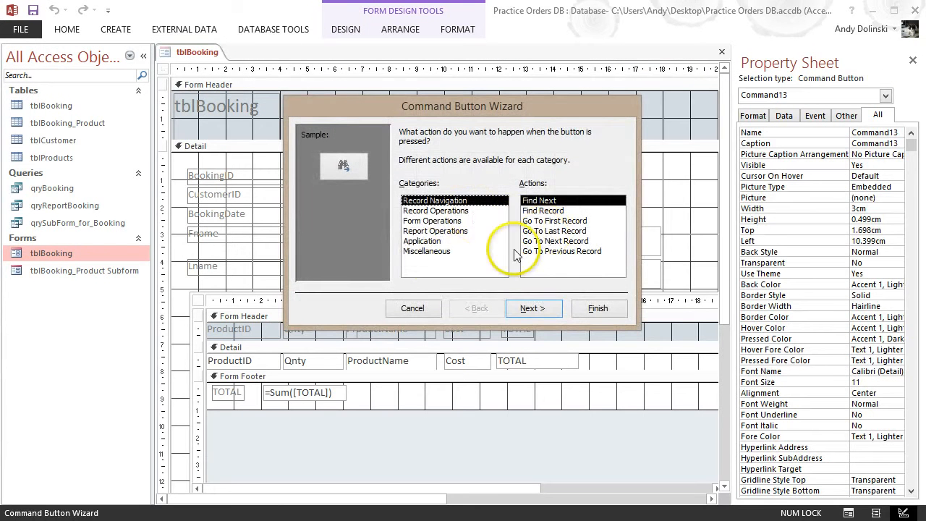
- Set the new command button's action to Run Query from the Miscellaneous category and continue to the query choice
left_click(428, 251)
left_click(549, 232)
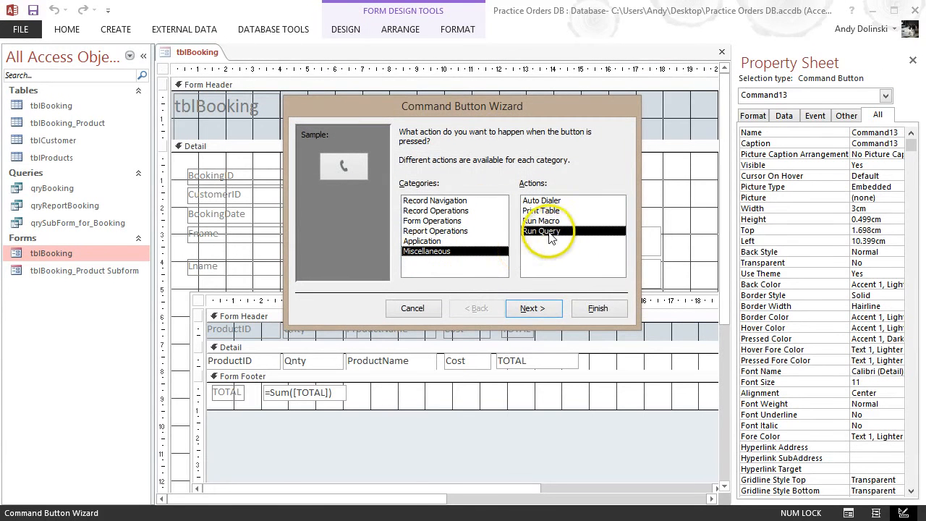
left_click(534, 308)
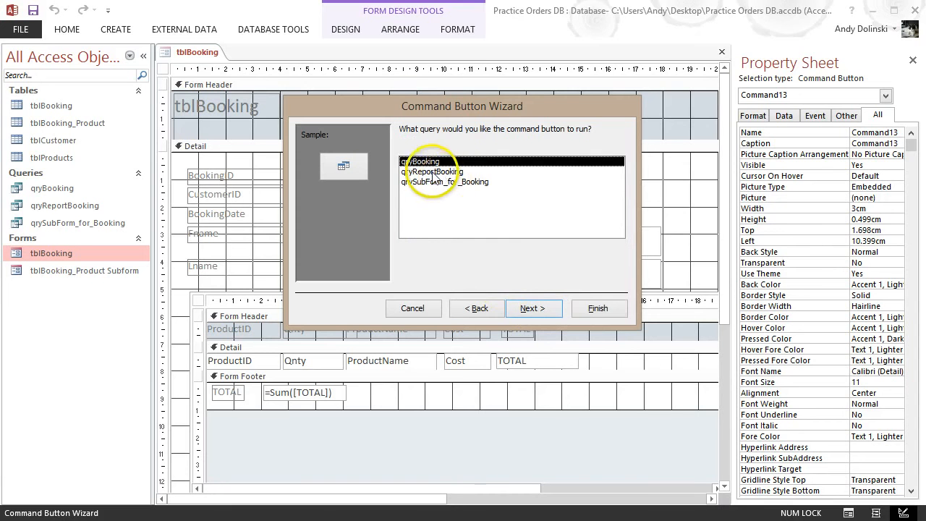
- Set the command button to run qryReportBooking with the text Run Query, name it cmdRunReportBookingQue and finish it
left_click(433, 172)
left_click(549, 311)
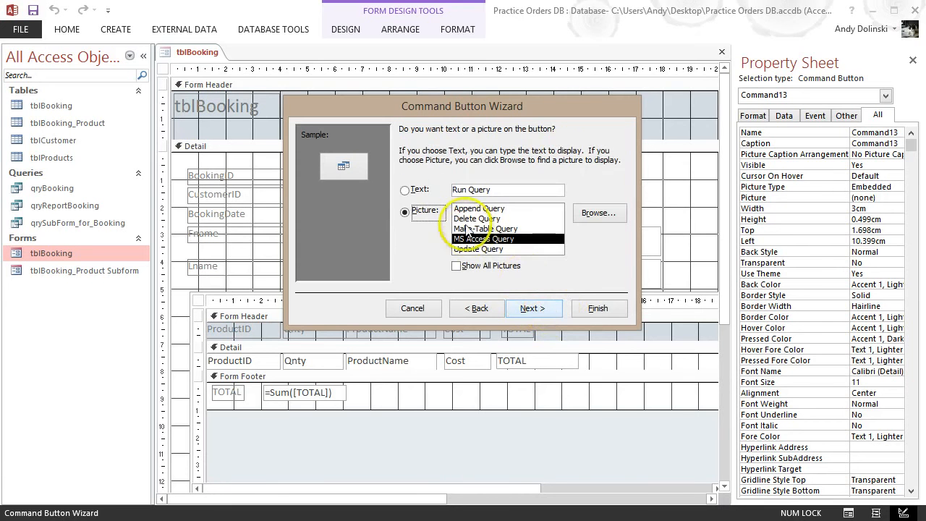
left_click(417, 189)
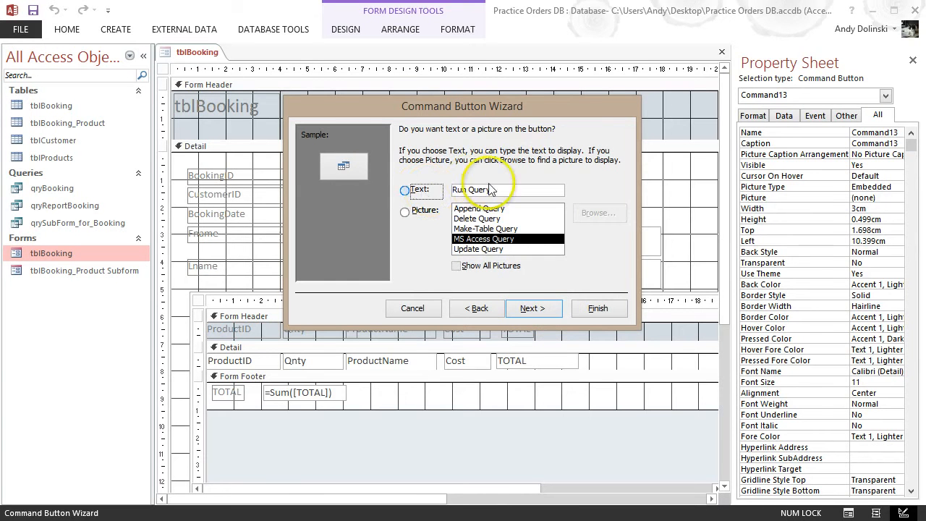
left_click(533, 310)
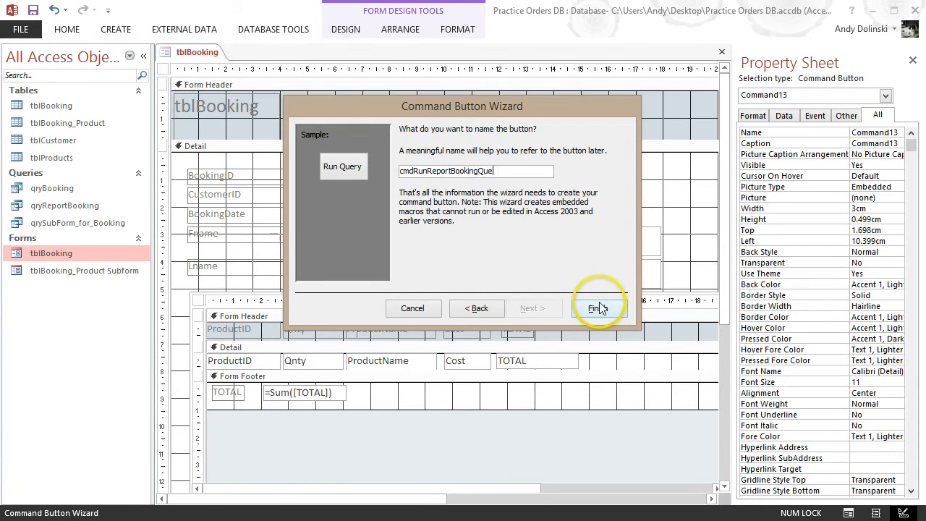
left_click(595, 314)
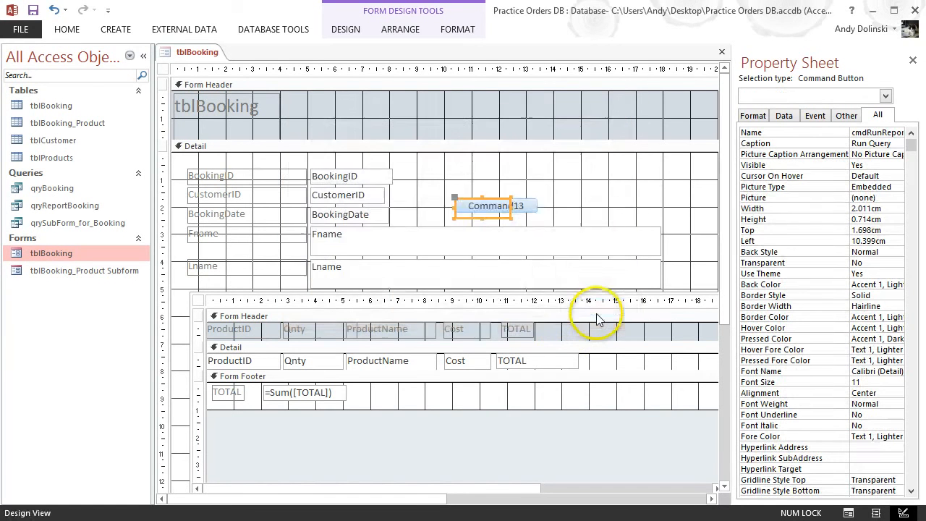
- Show the form in Form view, run the query for the current booking with the Run Query button and close its results
left_click(345, 29)
left_click(16, 54)
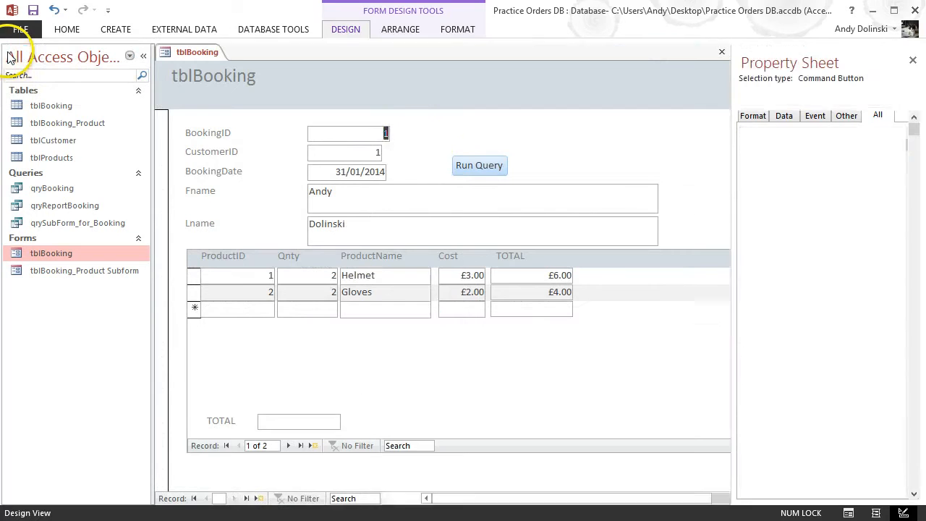
left_click(472, 166)
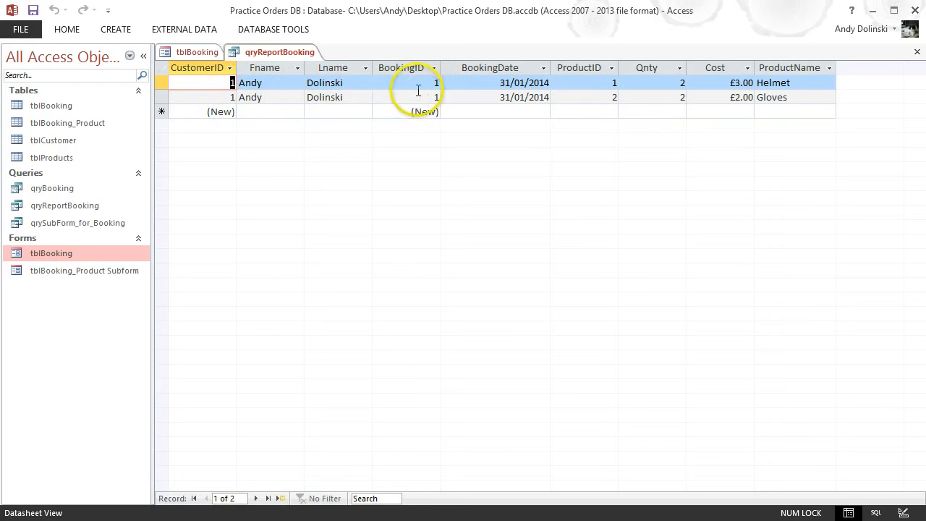
left_click(916, 55)
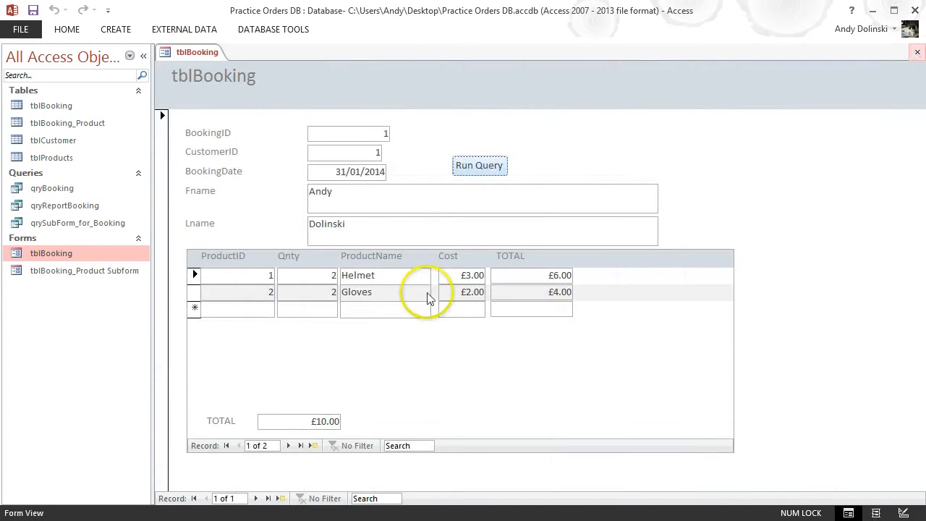
- Step forward and back through the booking records, then close the tblBooking form and save its design changes
left_click(257, 499)
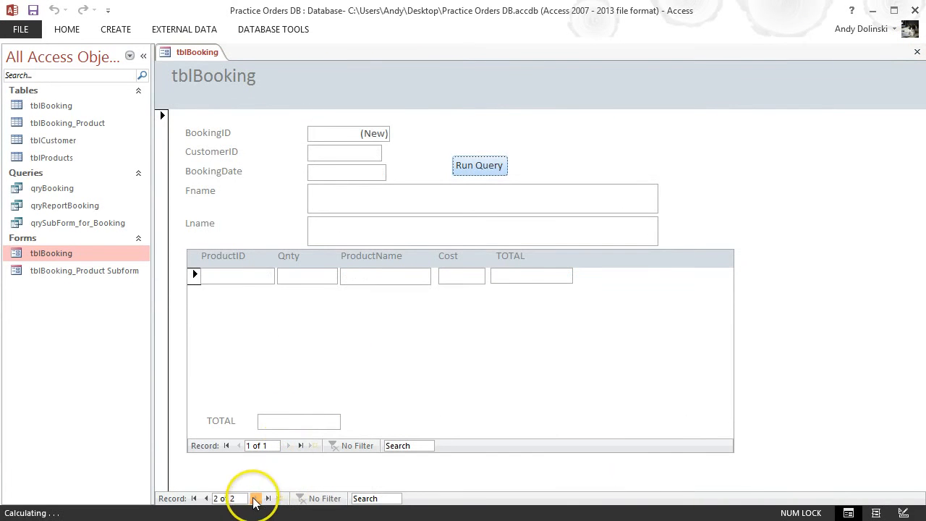
left_click(206, 500)
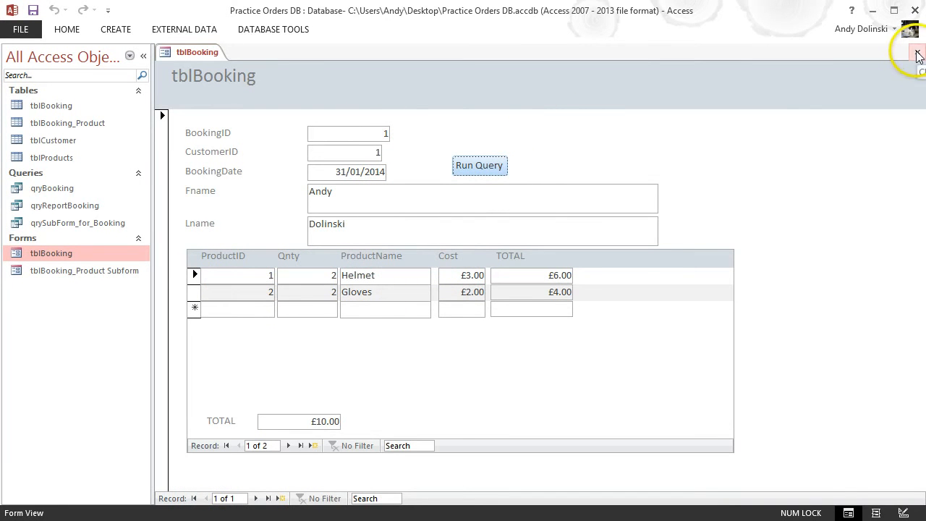
left_click(917, 55)
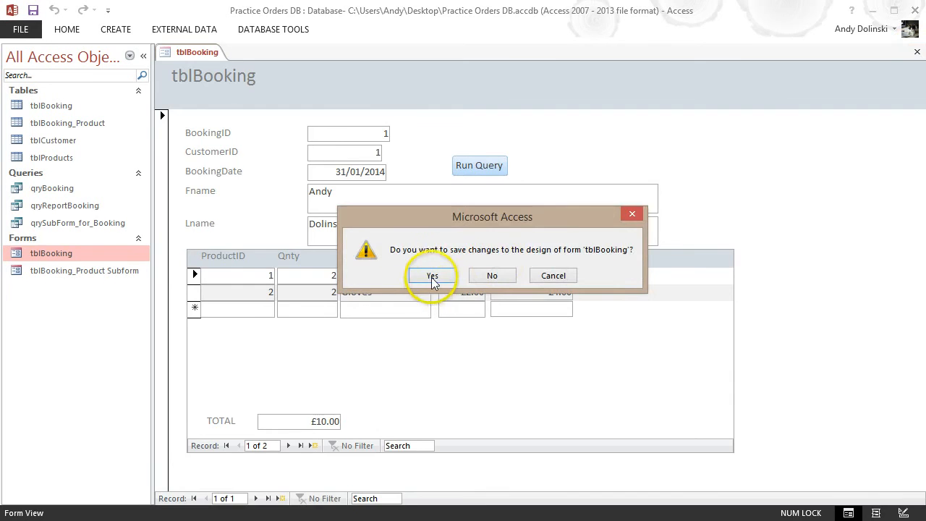
left_click(431, 275)
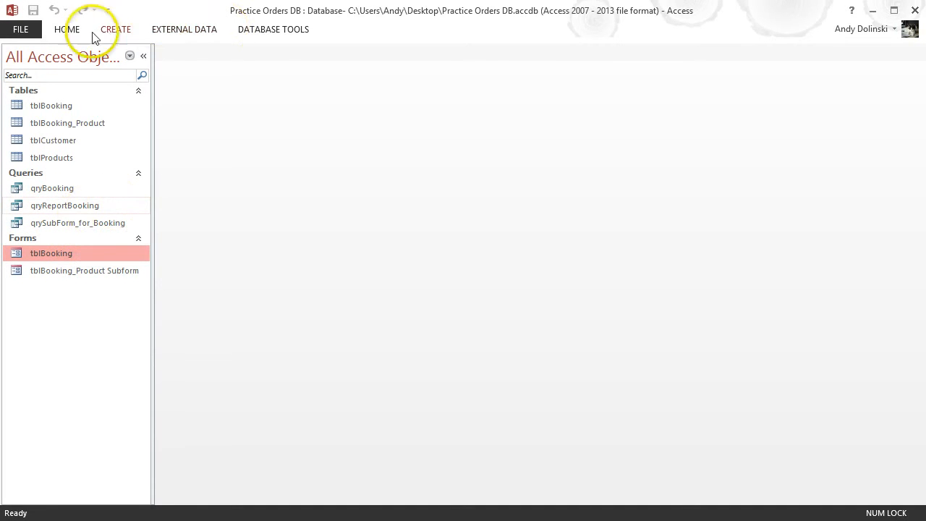
- Start a Report Wizard report based on qryReportBooking and include all of its fields
left_click(115, 29)
left_click(554, 60)
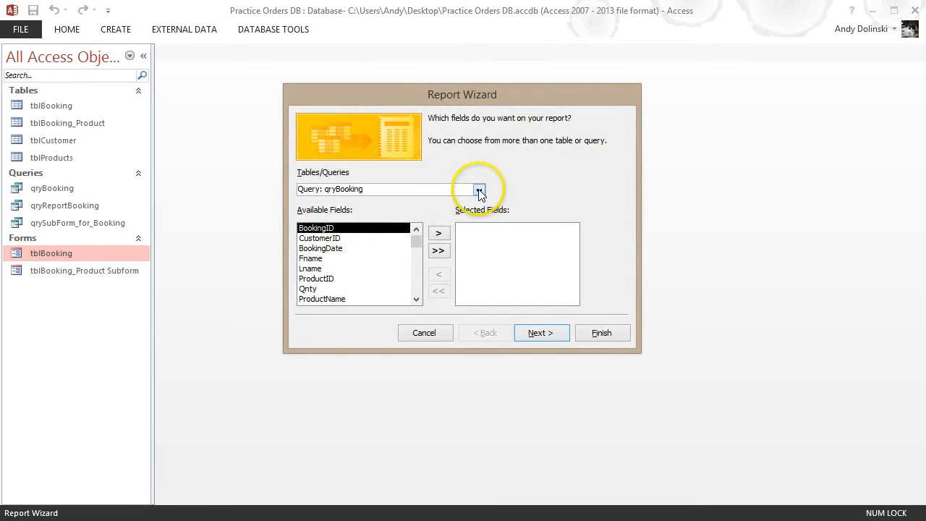
left_click(478, 189)
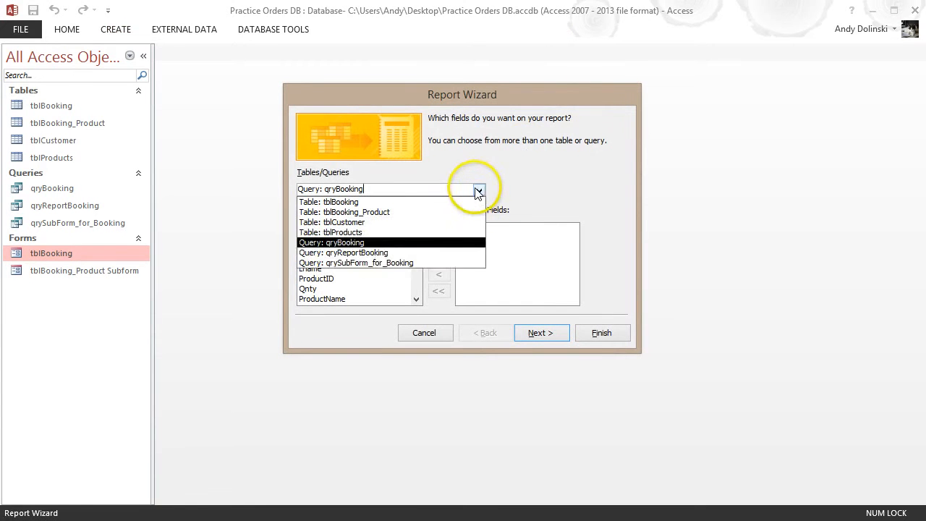
left_click(365, 253)
left_click(439, 251)
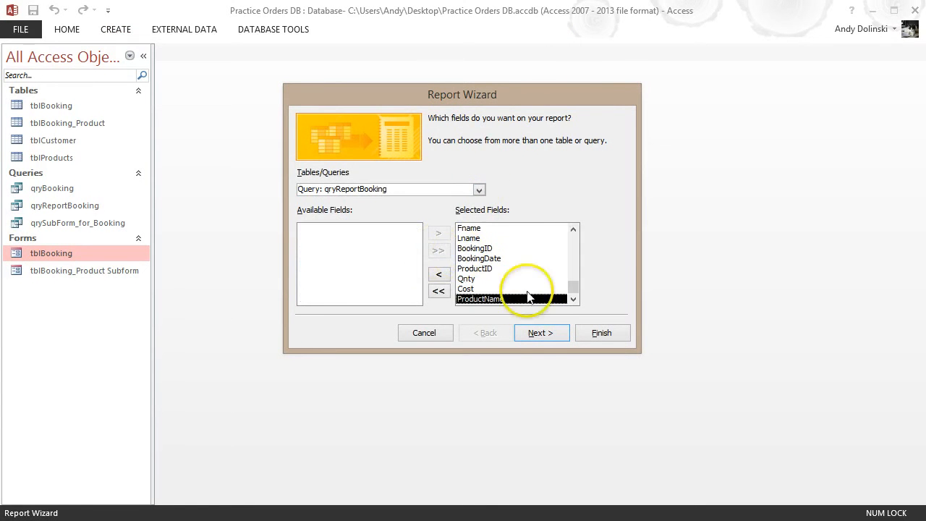
left_click(538, 334)
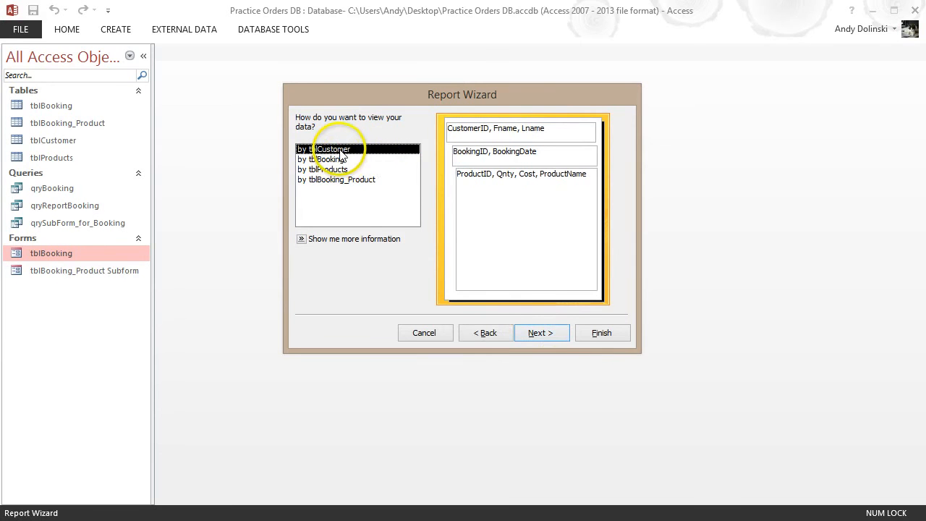
- View the report data by tblCustomer without extra grouping or sorting, and keep the Stepped layout in Portrait orientation
left_click(548, 337)
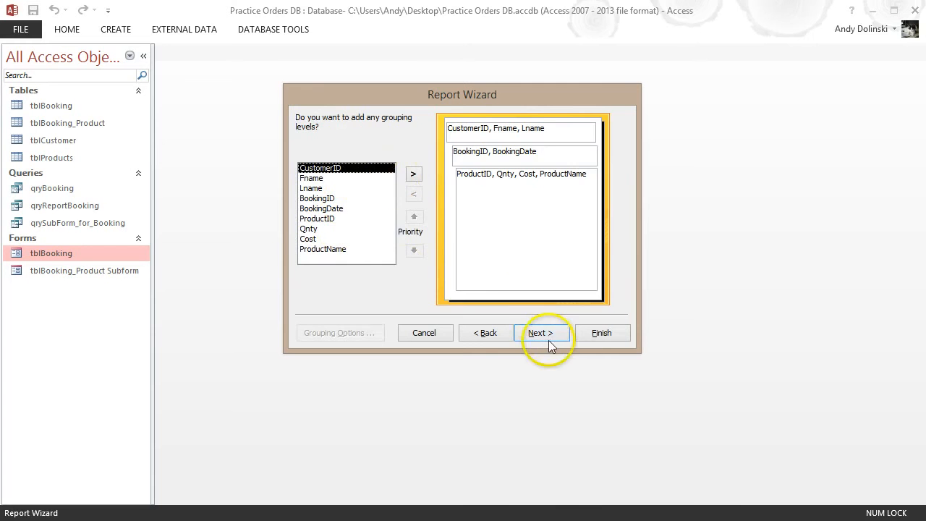
left_click(545, 338)
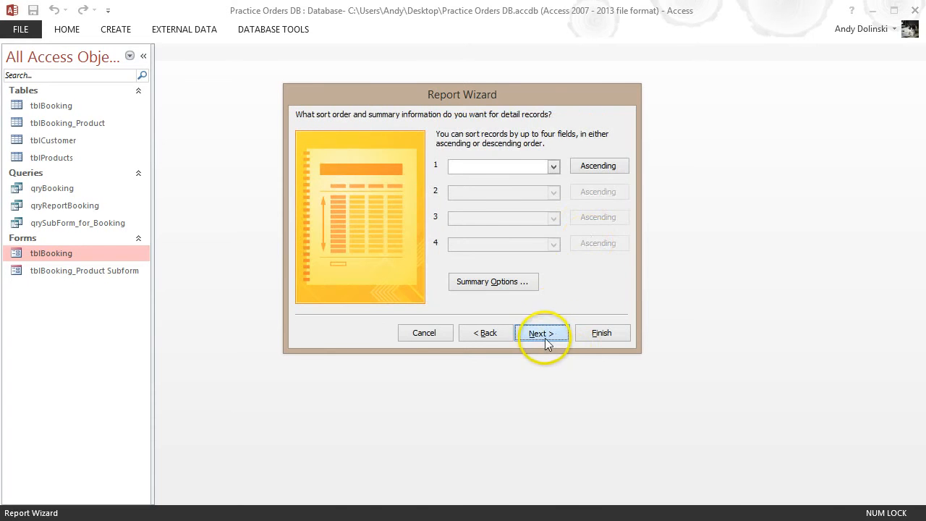
left_click(546, 339)
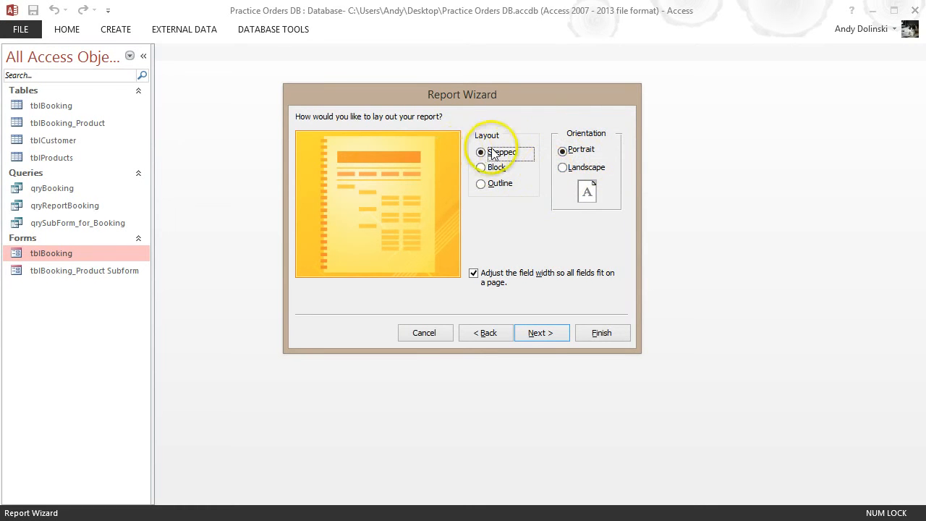
left_click(544, 336)
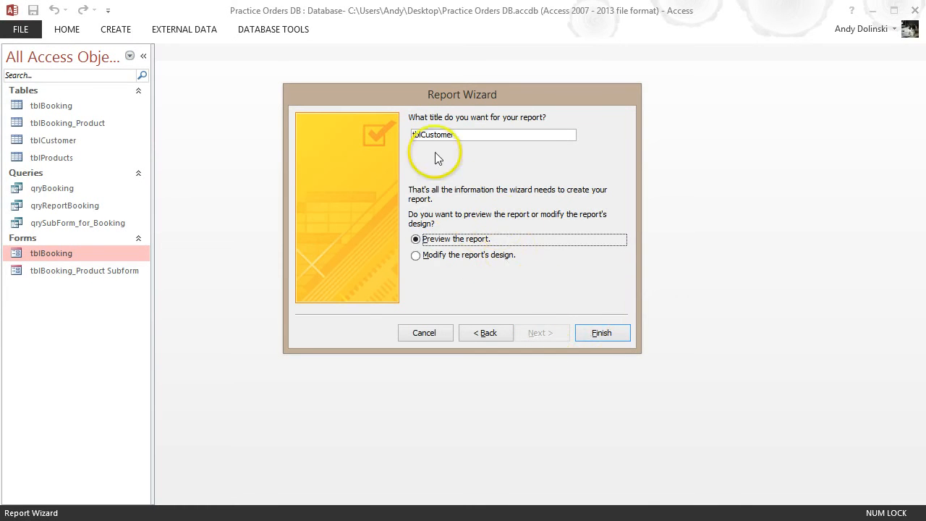
- Title the report rptReceipt and finish the wizard with the option to modify the report's design
key("shift+Tab")
type("rpt")
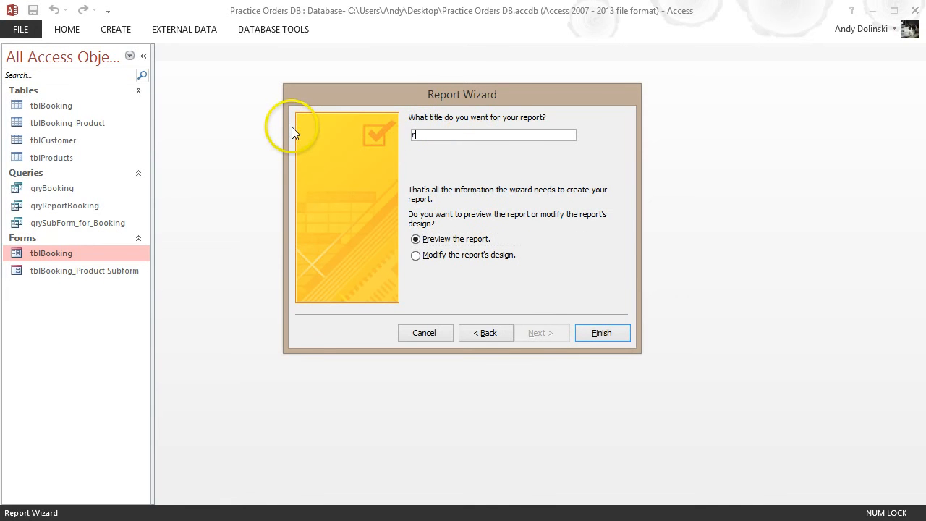
type("Receipt")
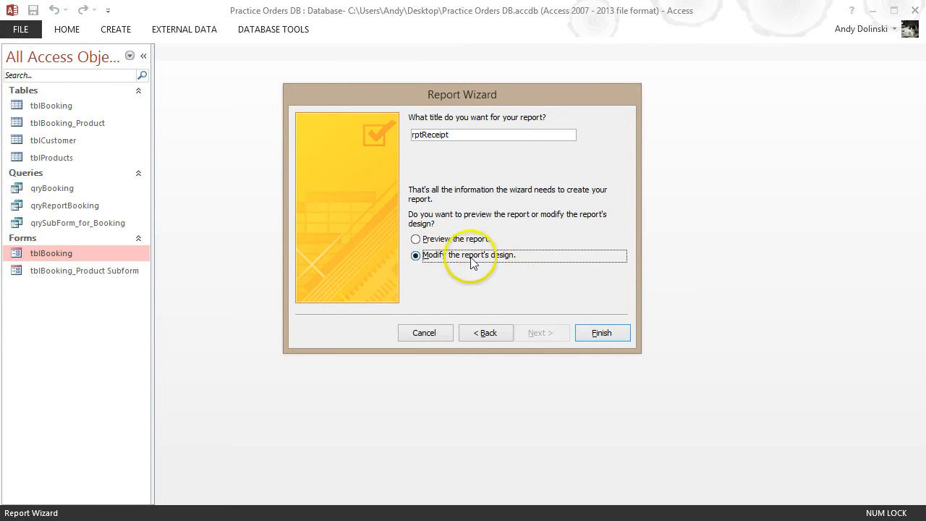
left_click(599, 332)
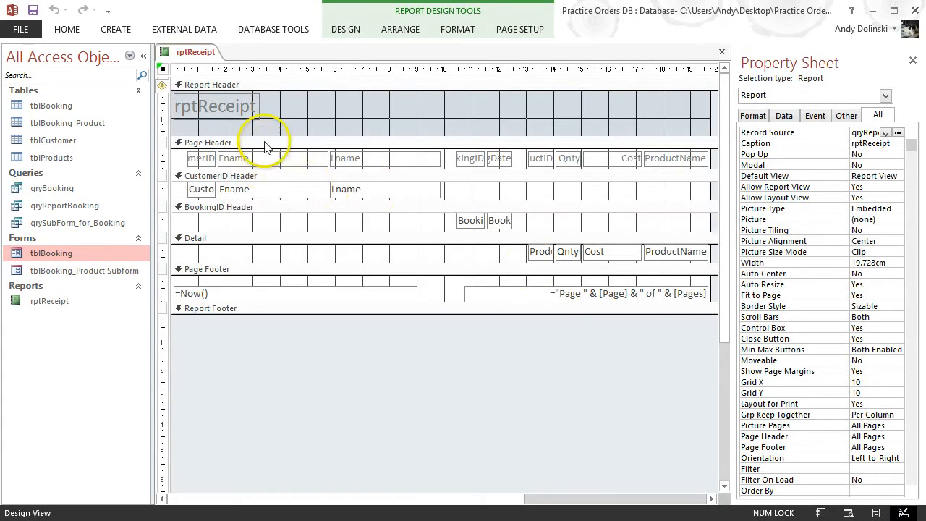
- Enlarge the Report Header section to a height of about 3.8 cm
left_click_drag(280, 135, 279, 196)
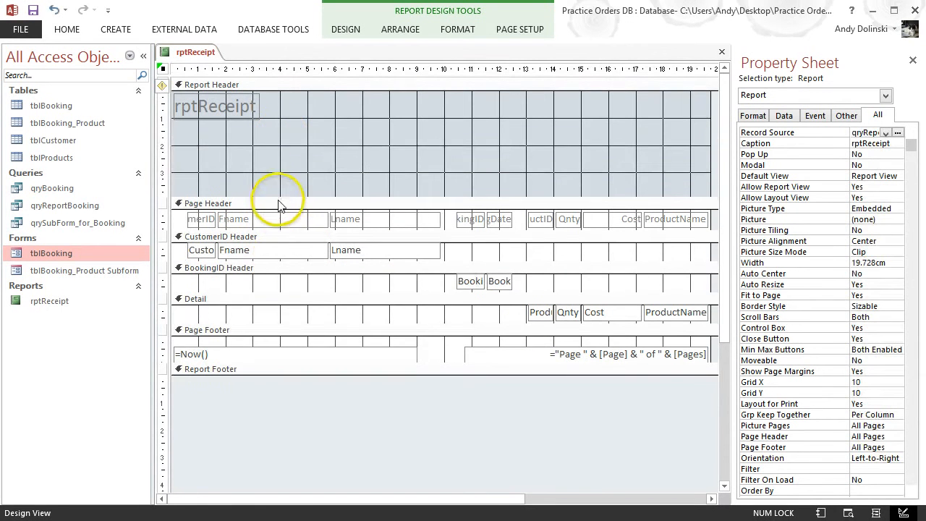
left_click(479, 221)
left_click_drag(498, 228, 487, 207)
left_click(471, 230)
key("ctrl+z")
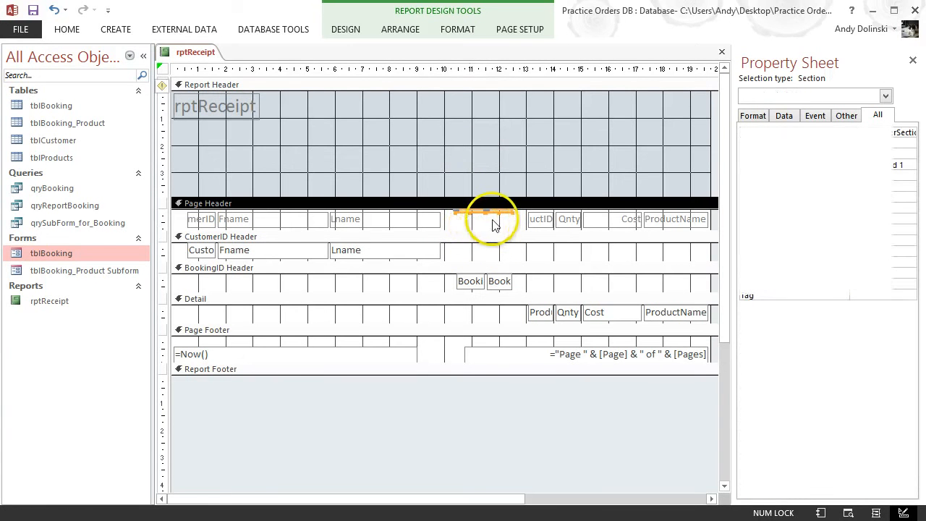
- Move the BookingID and BookingDate labels and their fields into the Report Header, with the fields directly beneath the labels
left_click(478, 224)
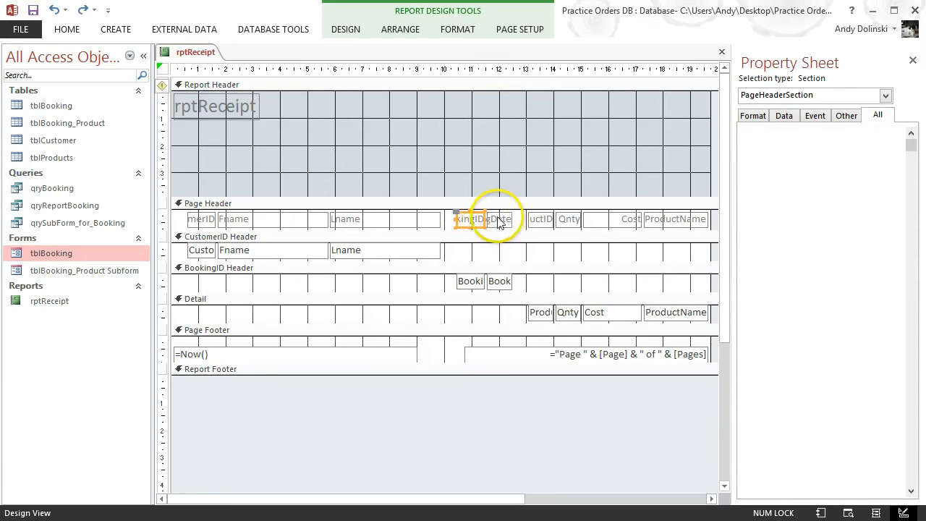
left_click(502, 222, "shift")
left_click_drag(504, 226, 474, 108)
left_click(471, 282)
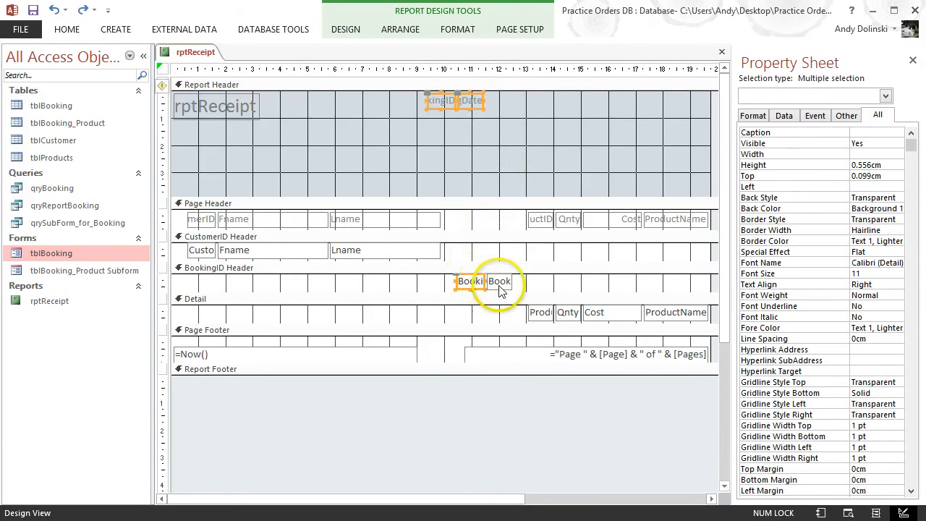
left_click(500, 284, "shift")
left_click_drag(500, 283, 472, 125)
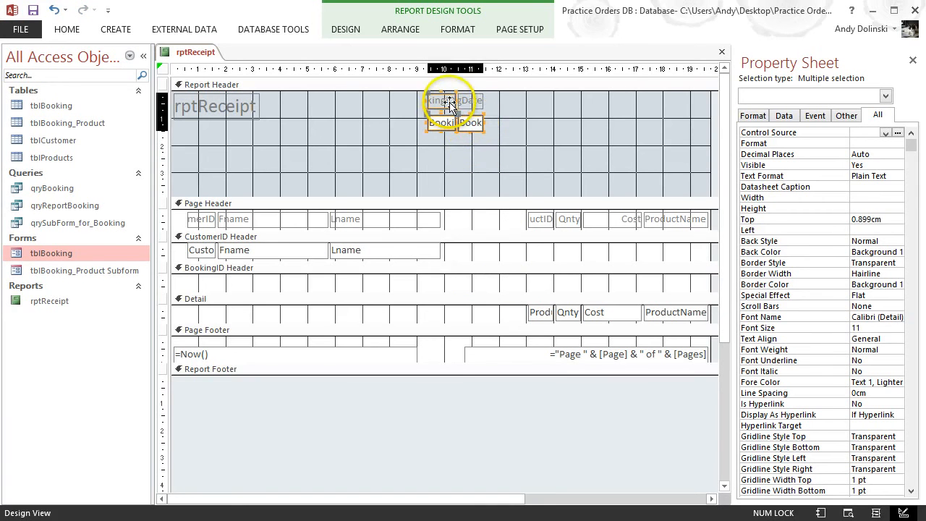
- Widen the BookingID and BookingDate labels and fields in the Report Header together to about 2.4 cm
left_click(474, 102, "shift")
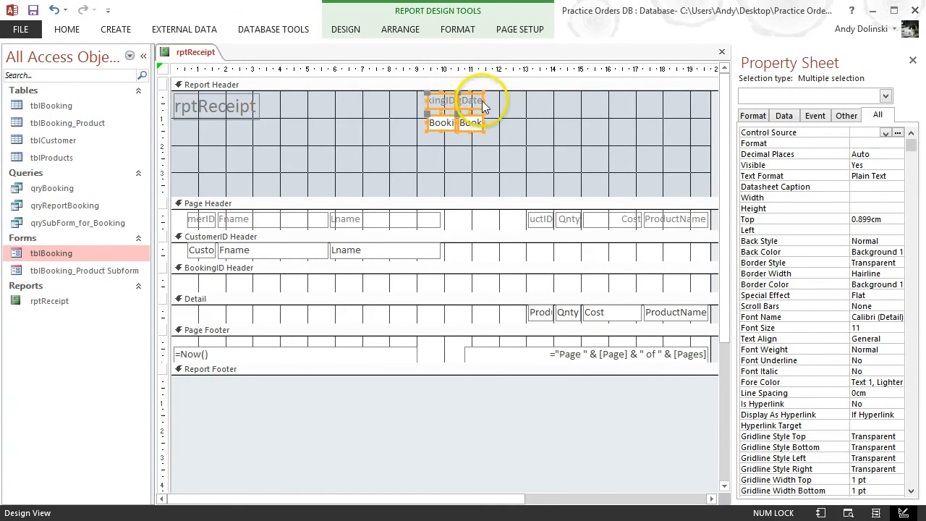
mouse_move(483, 107)
left_mouse_down()
mouse_move(534, 106)
mouse_move(472, 99)
left_mouse_up()
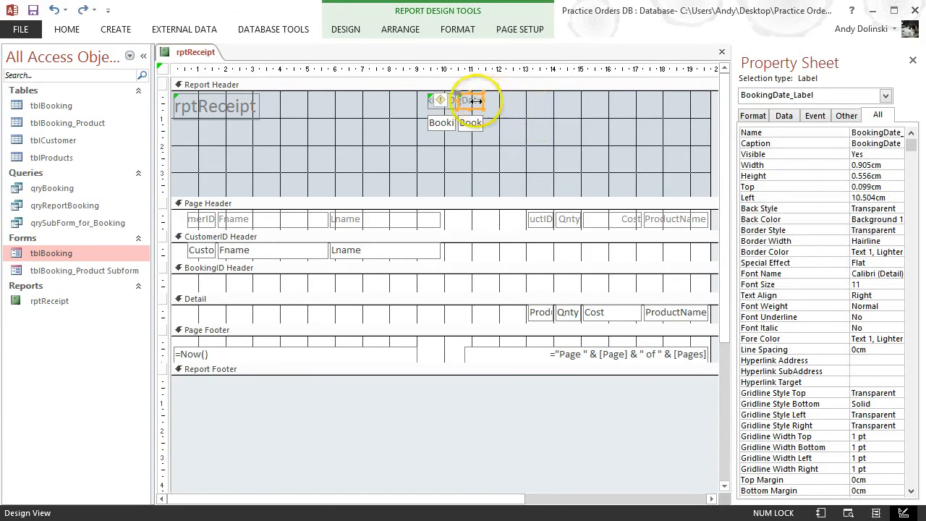
left_click(428, 107, "shift")
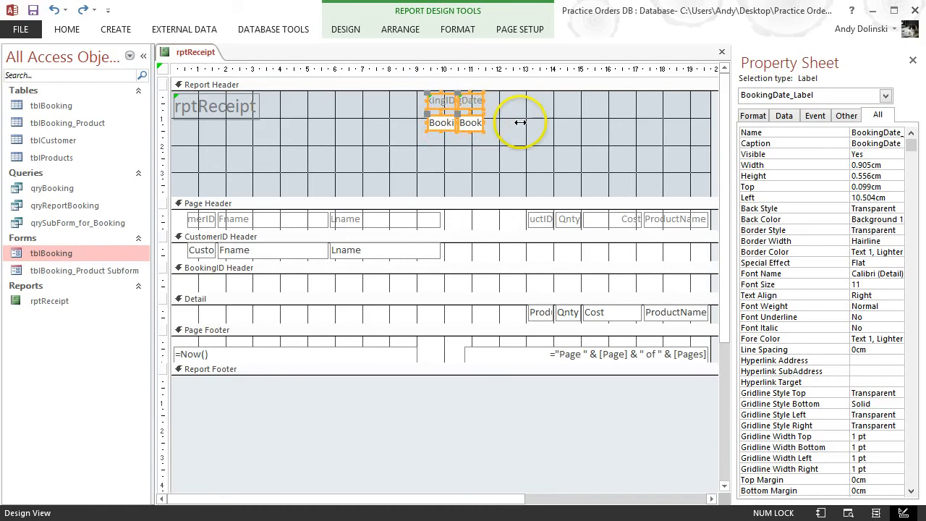
left_click_drag(520, 122, 519, 124)
- Move the BookingDate label and field beside BookingID, starting at about 12 cm on the ruler, so they no longer overlap
left_click(514, 101)
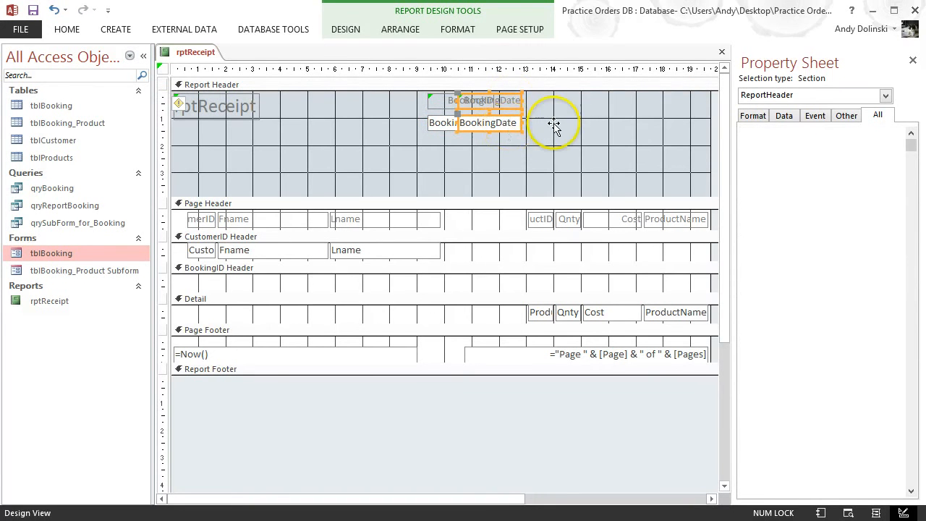
left_click_drag(553, 124, 518, 127)
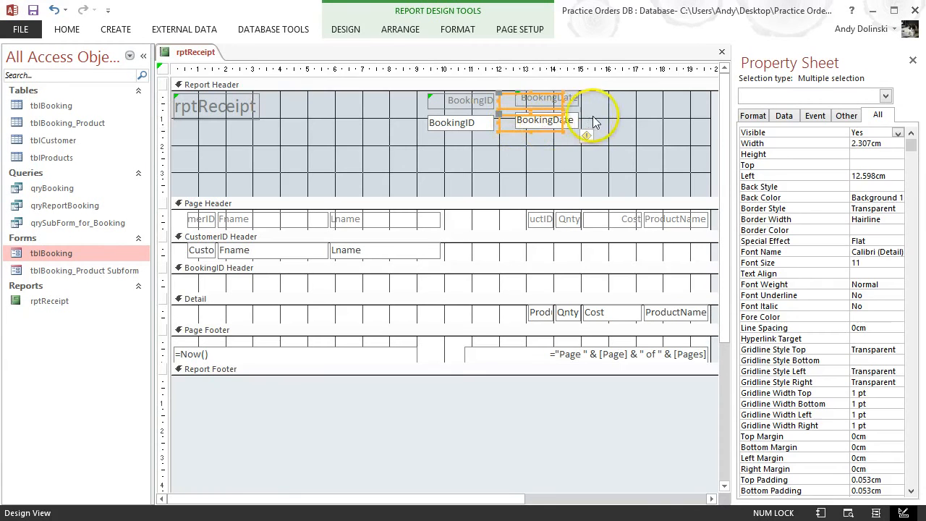
left_click(596, 122)
- Associate the BookingID label in the Report Header with the BookingID control
left_click(453, 100)
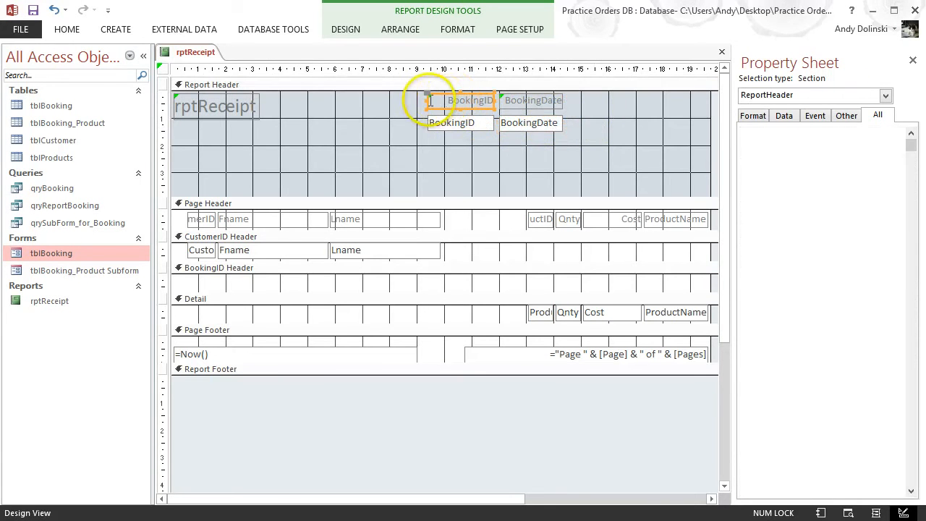
mouse_move(411, 104)
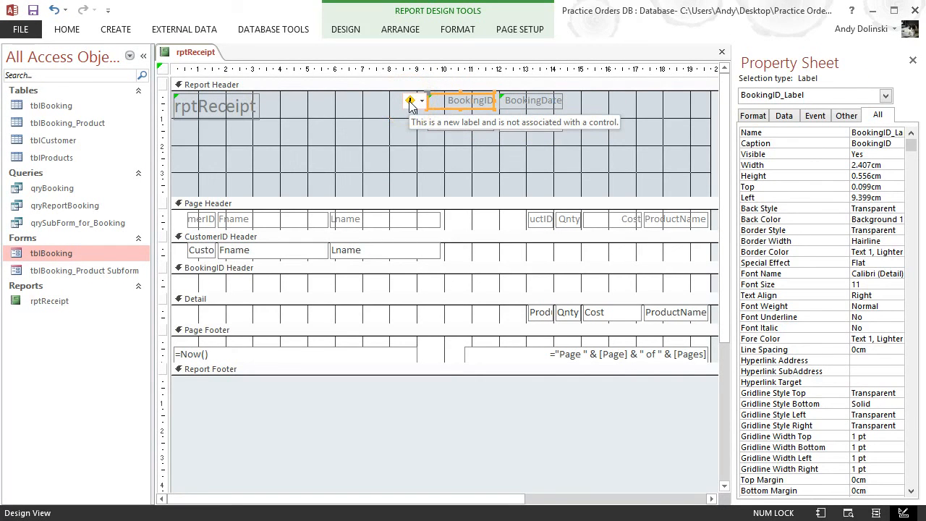
left_click(424, 104)
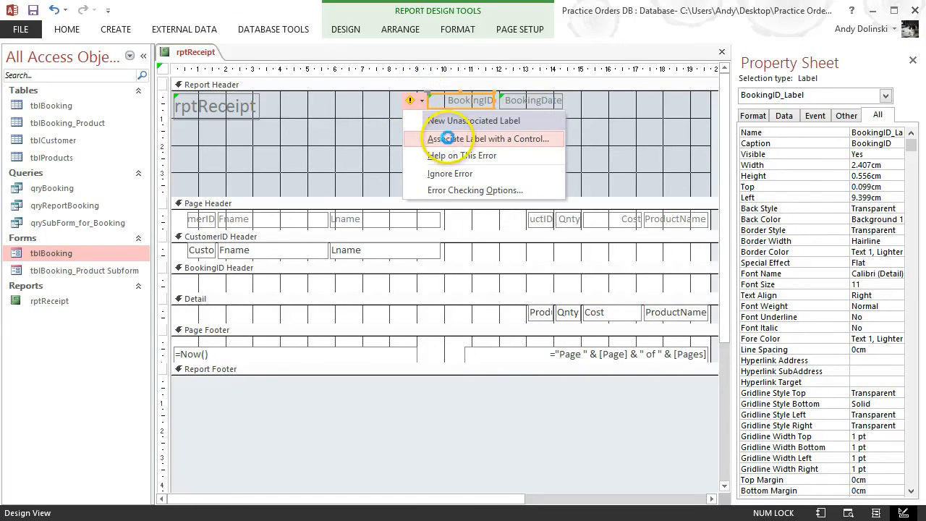
left_click(447, 138)
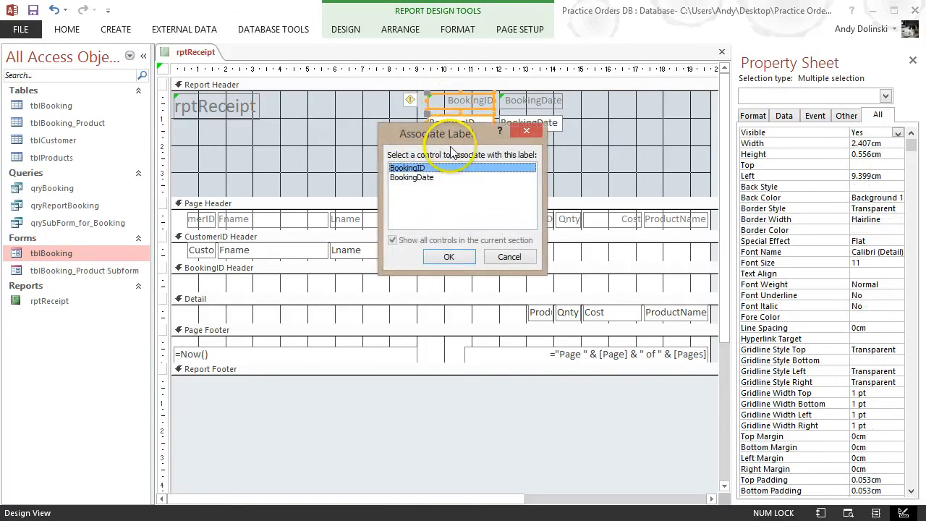
left_click(448, 257)
- Associate the BookingDate label in the Report Header with the BookingDate control
left_click(502, 100)
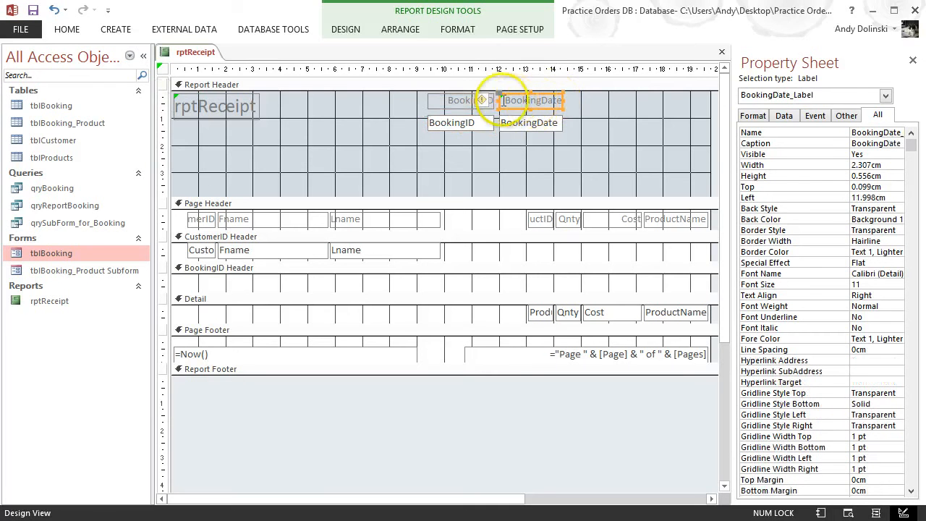
left_click(481, 99)
left_click(522, 137)
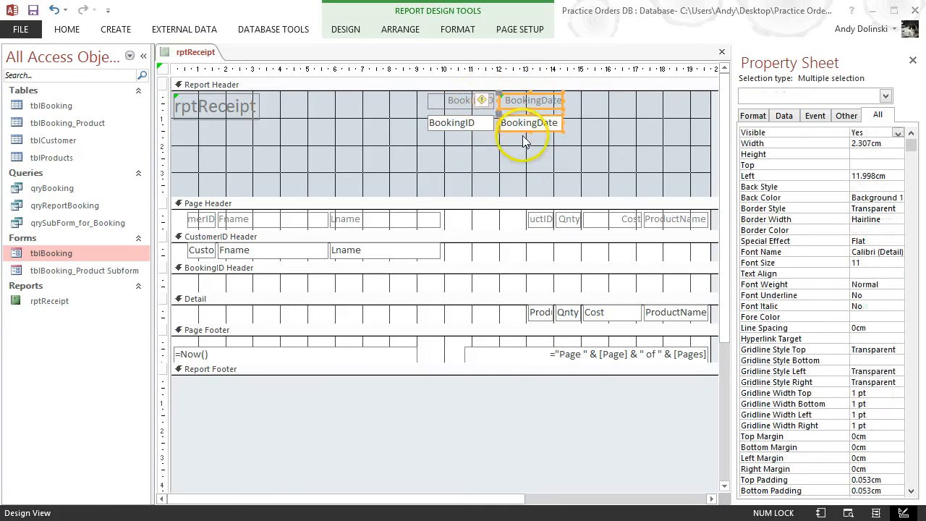
left_click(447, 257)
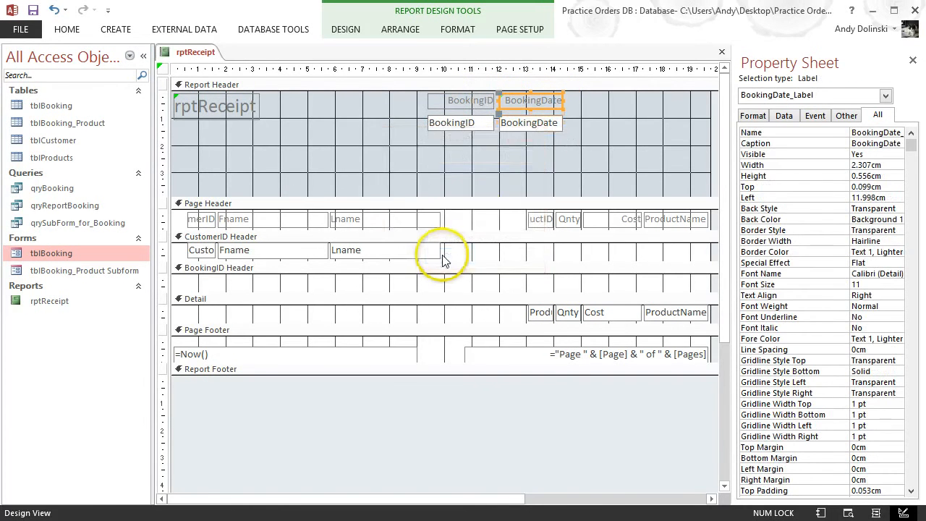
scroll(517, 158, "down", 1)
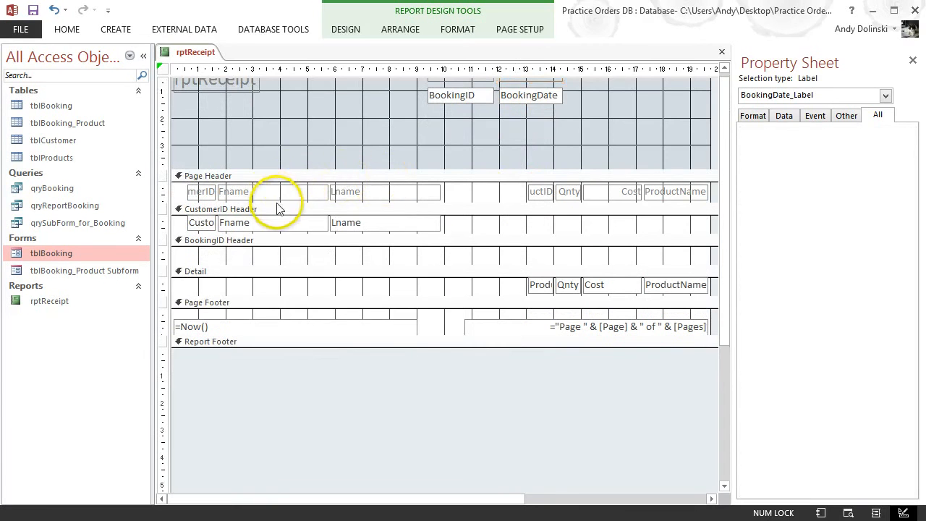
scroll(507, 152, "up", 1)
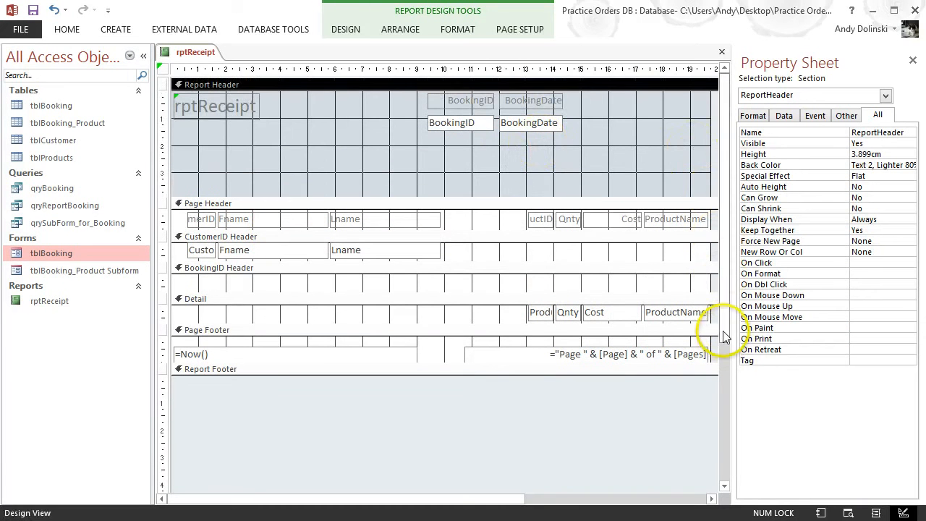
- Try to move the CustomerID, Fname and Lname labels together with their fields out of the Page Header and CustomerID Header
left_click(201, 222)
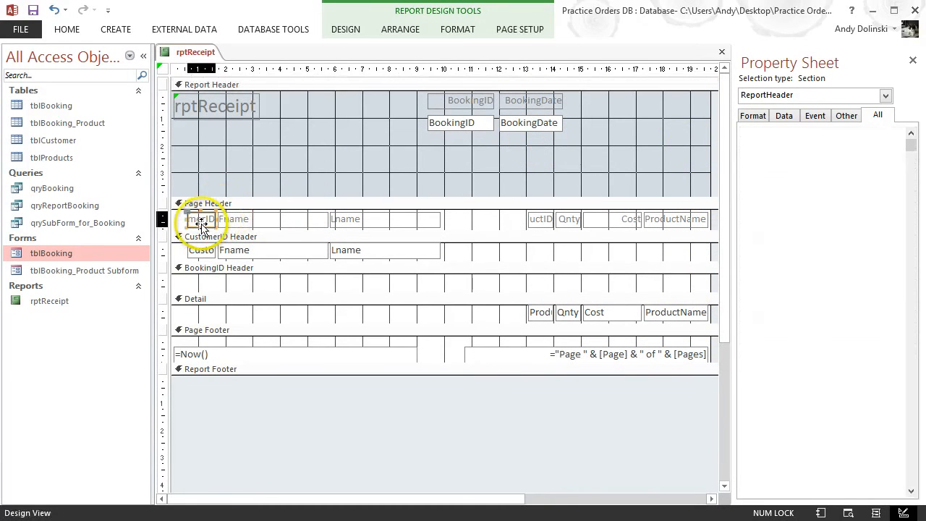
left_click(254, 225, "shift")
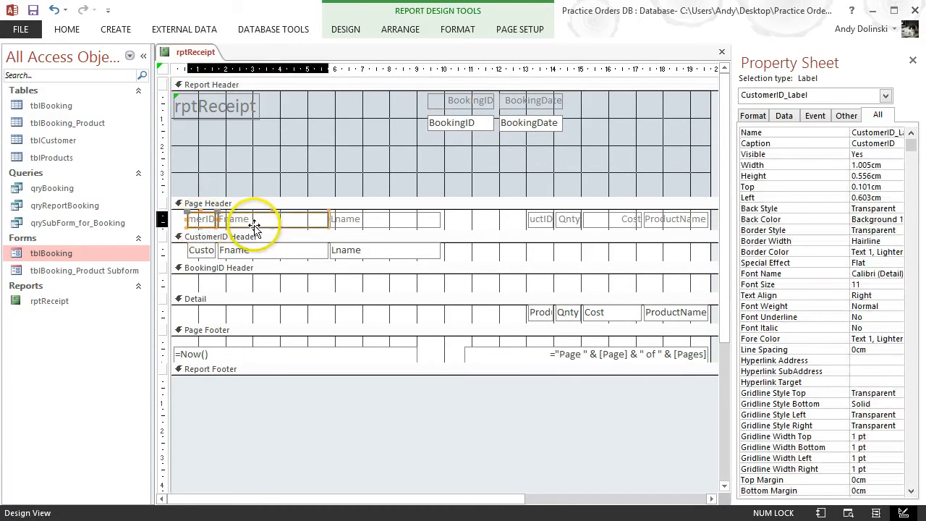
left_click(361, 228, "shift")
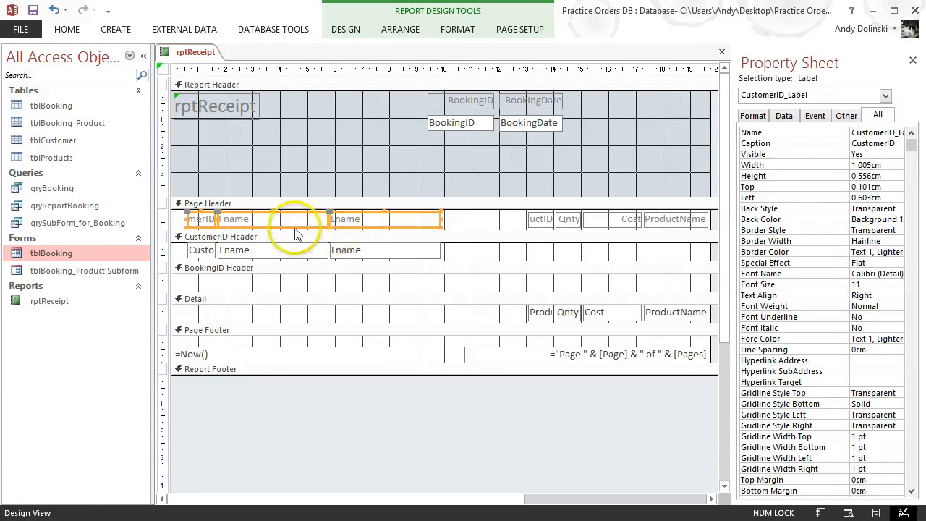
left_click(206, 251, "shift")
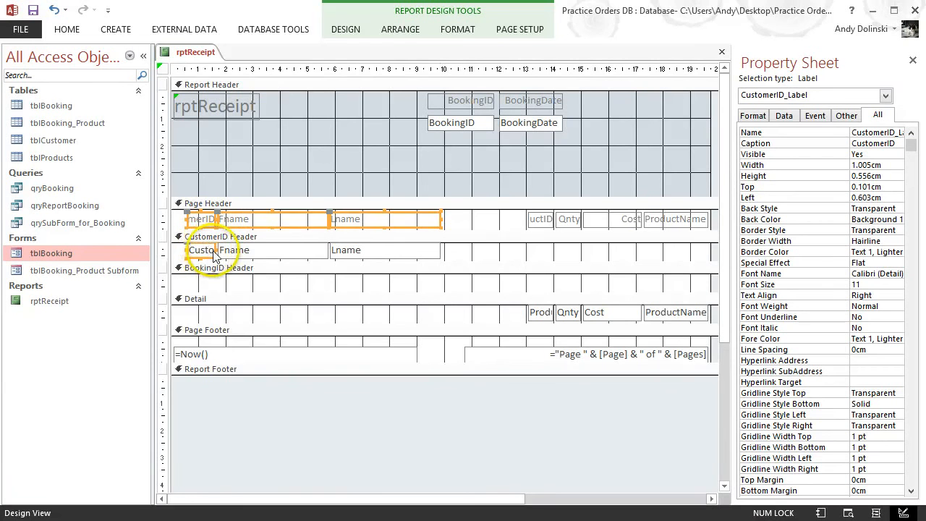
left_click(249, 255, "shift")
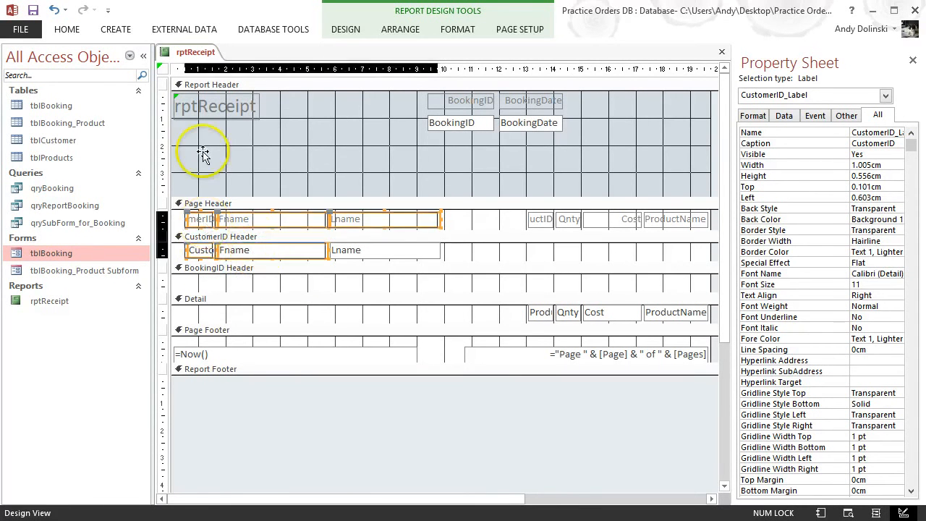
left_click(232, 181)
- Move the CustomerID, Fname and Lname labels together from the Page Header into the Report Header, about 2.1 cm from its upper edge
left_click(201, 220)
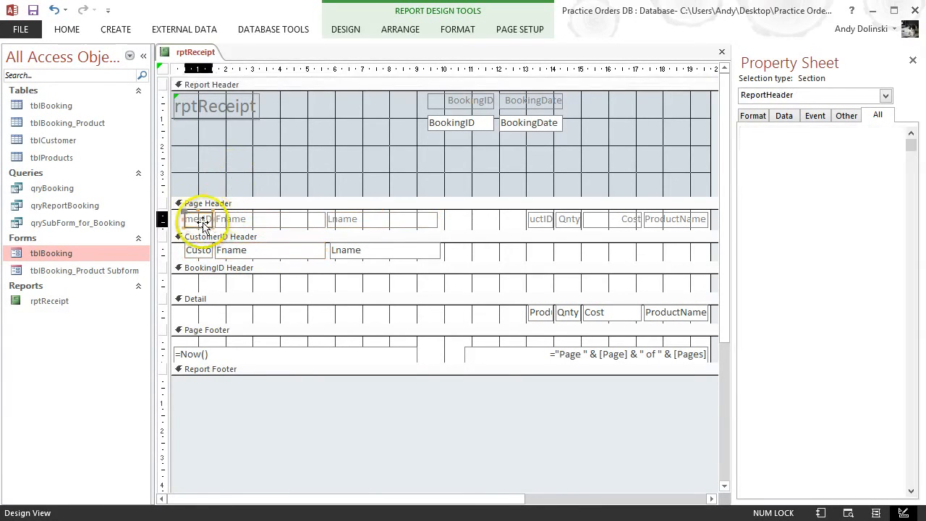
left_click(240, 222, "shift")
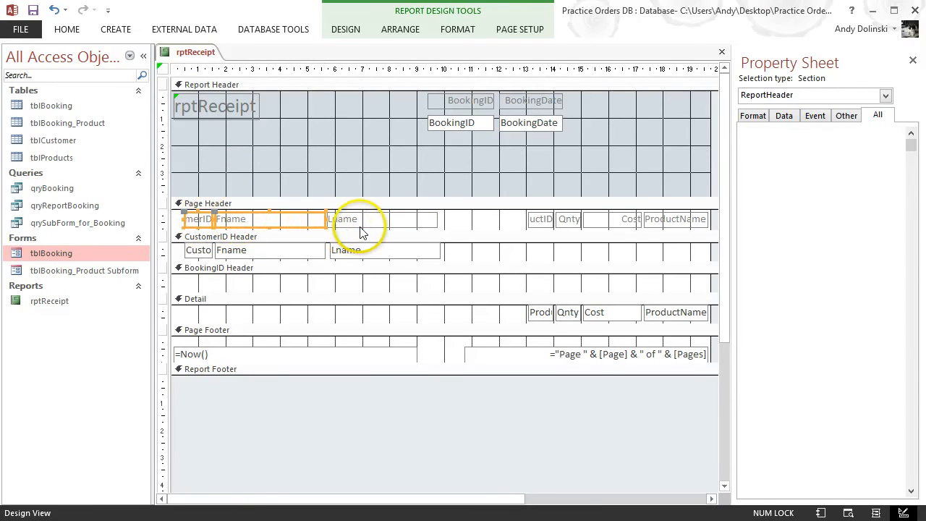
left_click(360, 227, "shift")
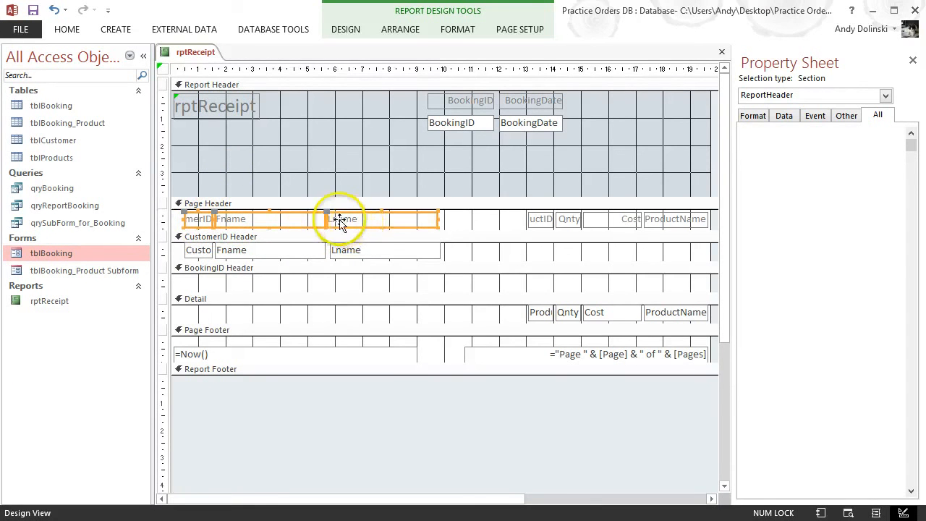
left_click_drag(339, 219, 326, 157)
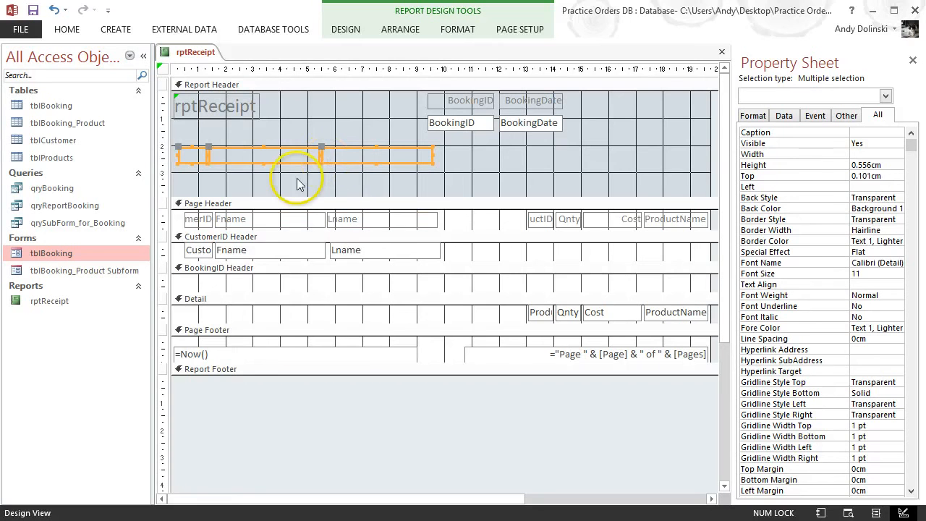
- Move the Lname and Fname fields from the CustomerID Header into the Report Header, beneath their labels
left_click(202, 251)
left_click(244, 256, "shift")
left_click(348, 250, "shift")
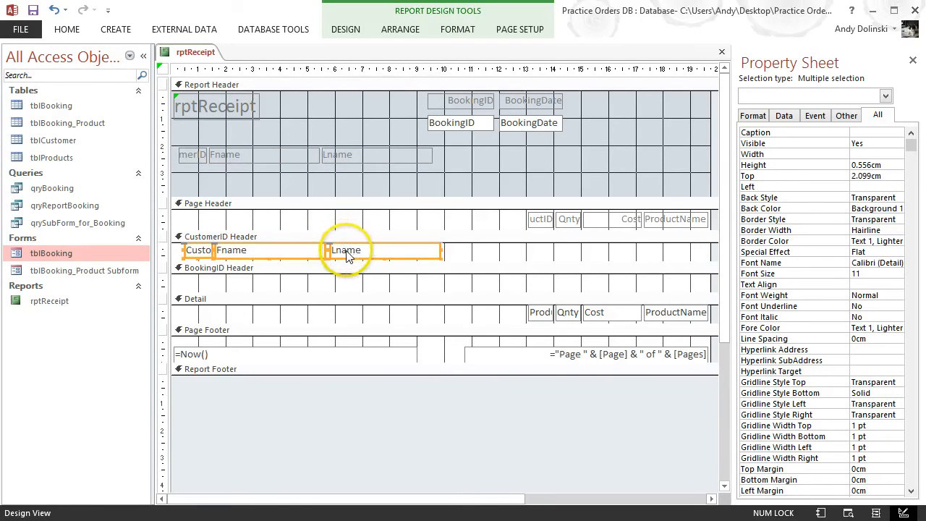
left_click_drag(346, 259, 338, 179)
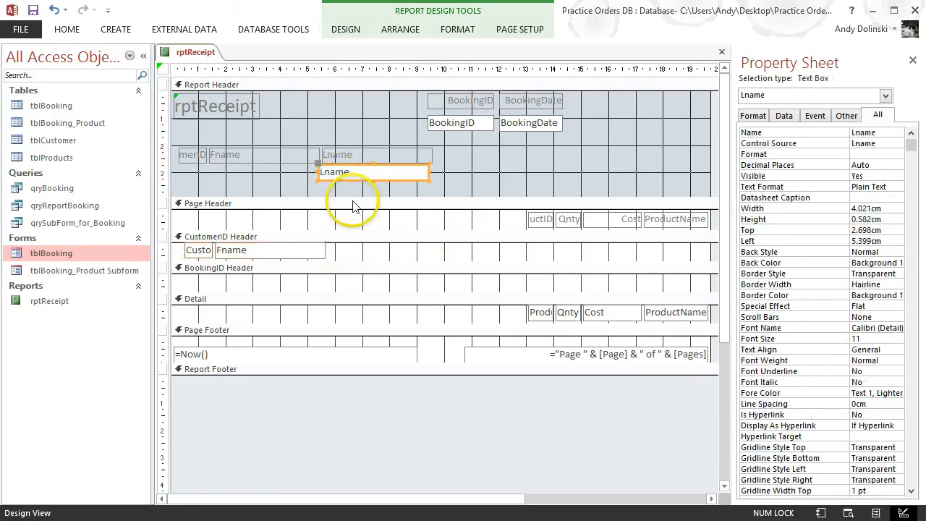
left_click_drag(296, 253, 291, 178)
mouse_move(353, 174)
left_mouse_down()
mouse_move(364, 172)
mouse_move(351, 176)
left_mouse_up()
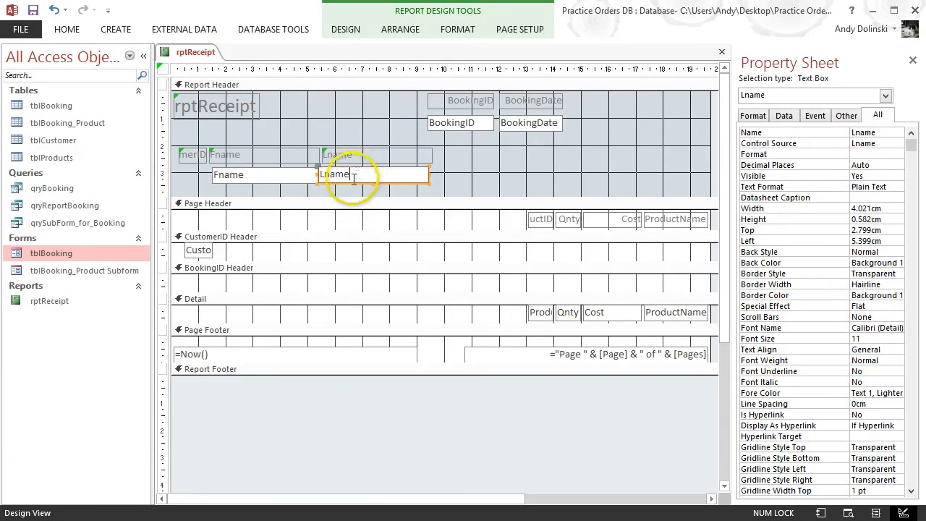
- Move the CustomerID field beneath its label in the Report Header and align the Fname and Lname fields under their labels
left_click(283, 179)
left_click(203, 252, "shift")
left_click_drag(200, 256, 236, 182)
left_click(241, 182)
left_click(338, 179)
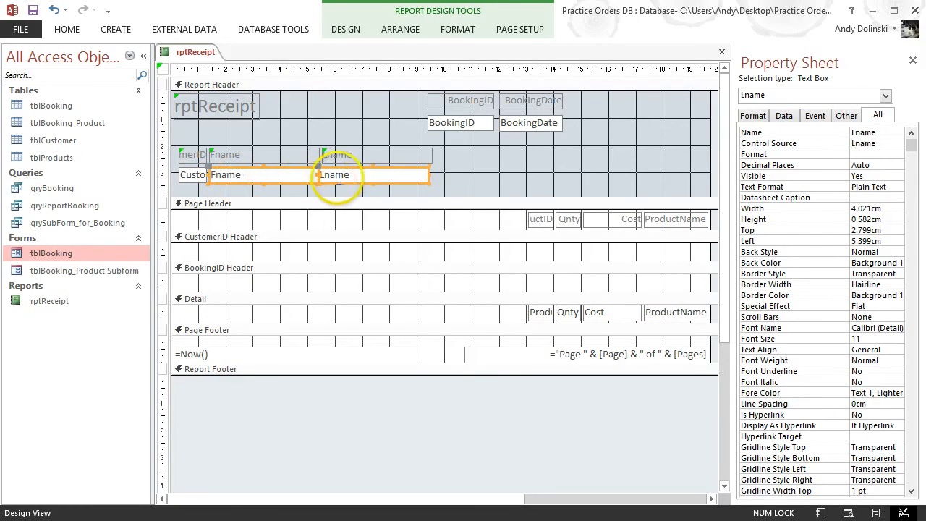
left_click_drag(332, 185, 339, 186)
left_click(331, 194)
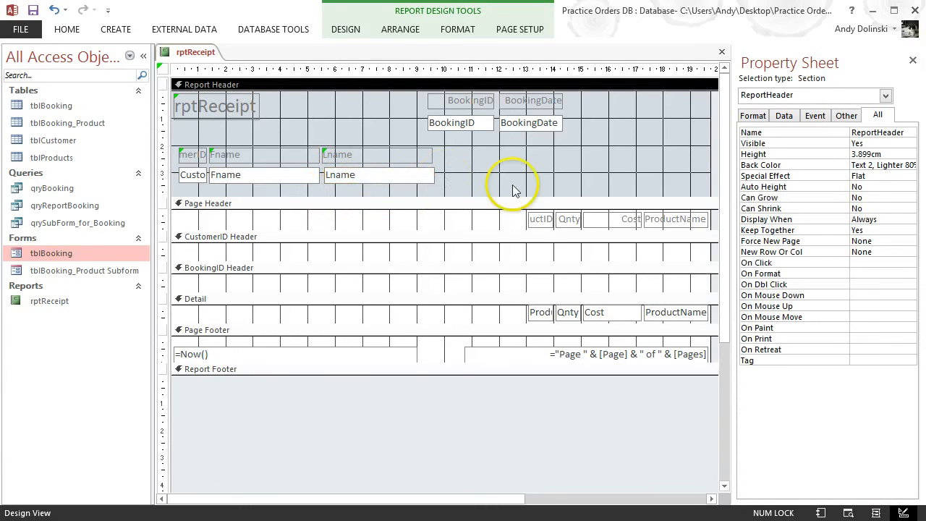
- Collapse the emptied CustomerID Header section to a height of 0 cm
left_click(532, 220)
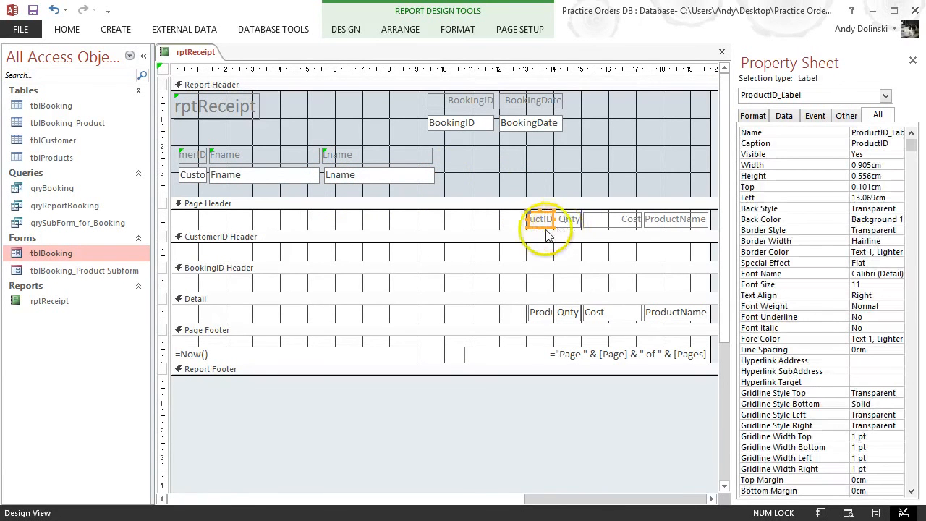
left_click(249, 252)
left_click_drag(214, 262, 235, 240)
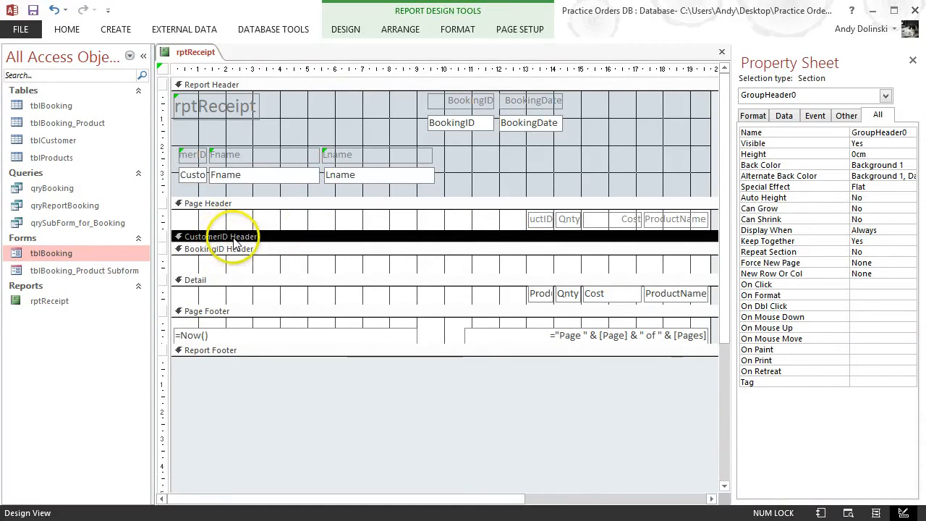
- Move the ProductID label and field to about 0.2 cm from the report's left edge and widen both to about 2.5 cm
left_click(542, 222)
left_click(574, 222, "shift")
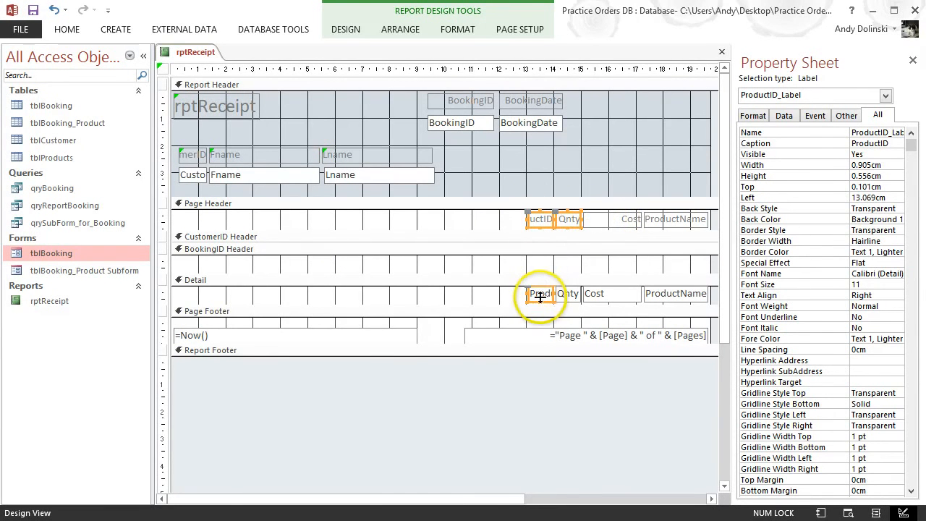
left_click(541, 216)
left_click(536, 293)
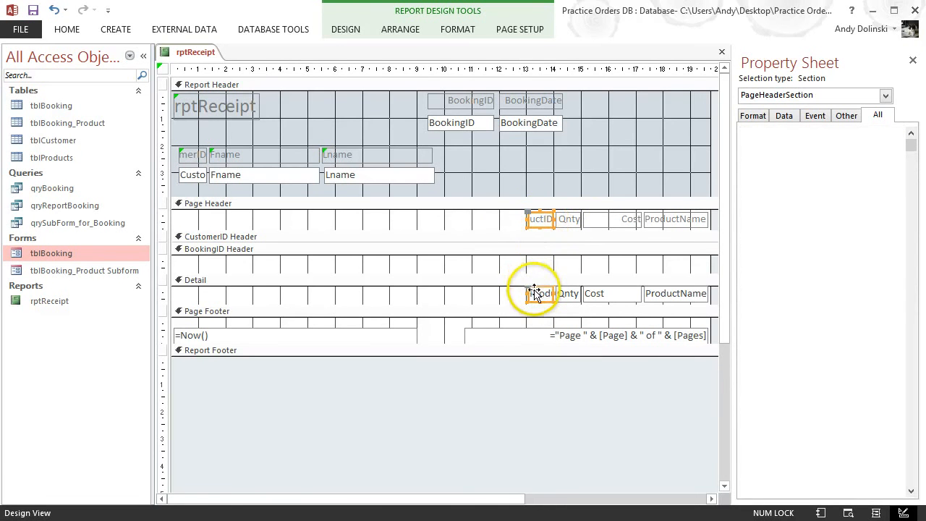
left_click_drag(537, 295, 185, 293)
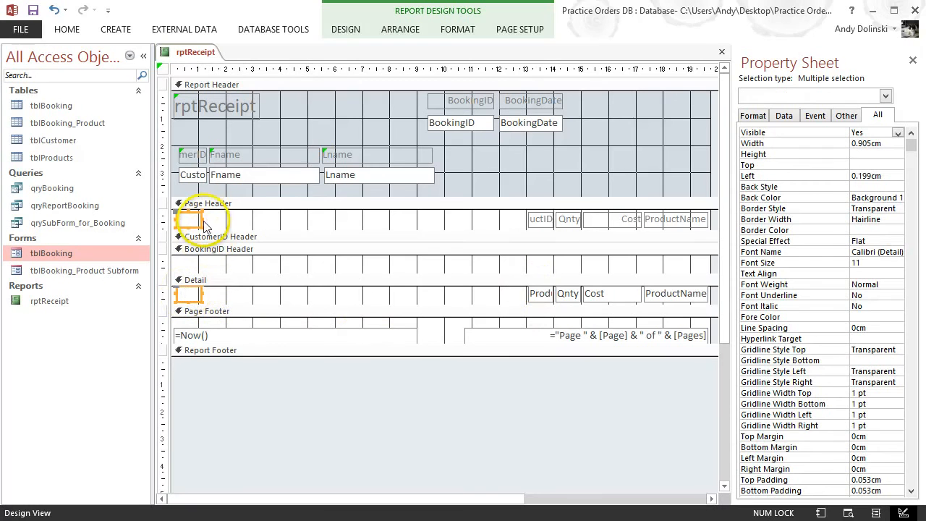
left_click_drag(201, 218, 247, 220)
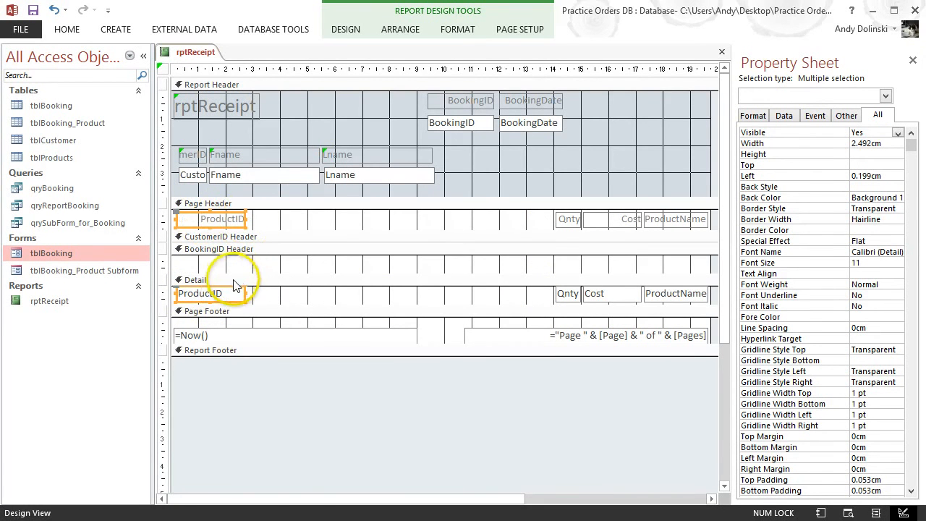
- Collapse the empty BookingID Header section so it takes up no height
left_click_drag(234, 274, 245, 253)
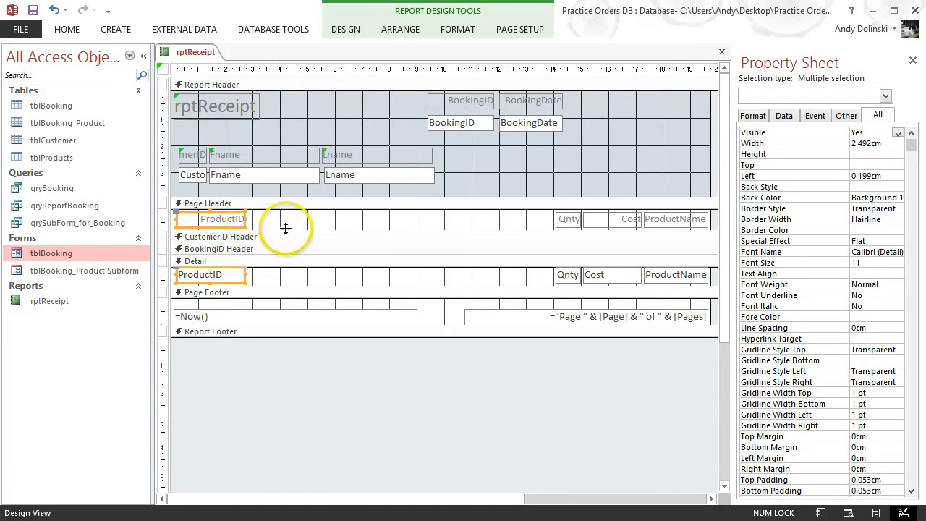
- Move the ProductName label and field beside ProductID, starting at about 2.9 cm, and widen both to about 3.8 cm
left_click(659, 220)
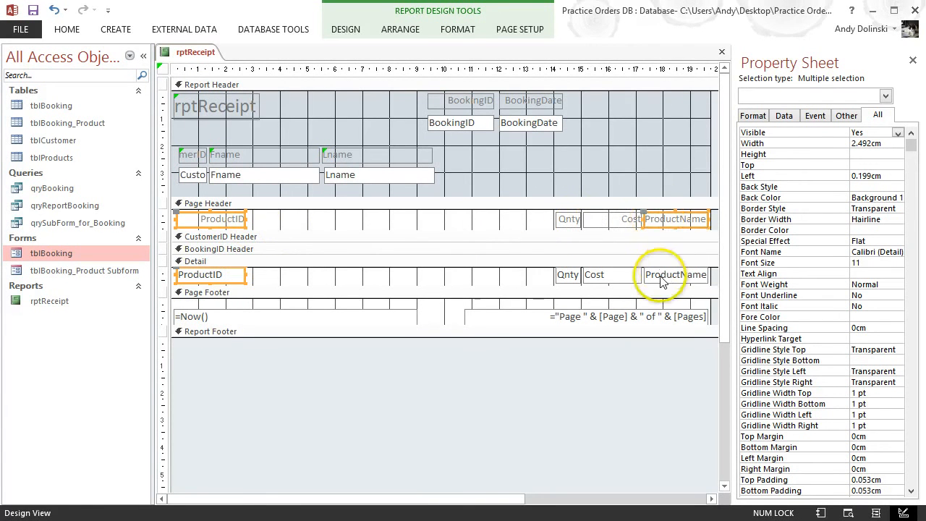
left_click(680, 274, "shift")
left_click_drag(680, 273, 356, 219)
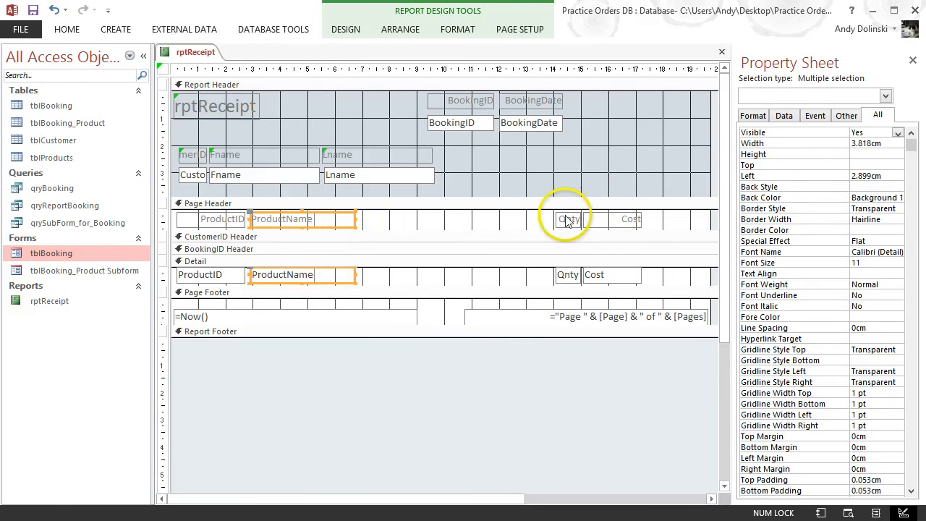
- Move the Qnty label and field beside ProductName at about 7 cm, and the Cost label and field beside Qnty at about 8.3 cm
left_click(564, 219)
left_click(563, 275, "shift")
left_click_drag(568, 277, 374, 277)
left_click(600, 219)
left_click(593, 275, "shift")
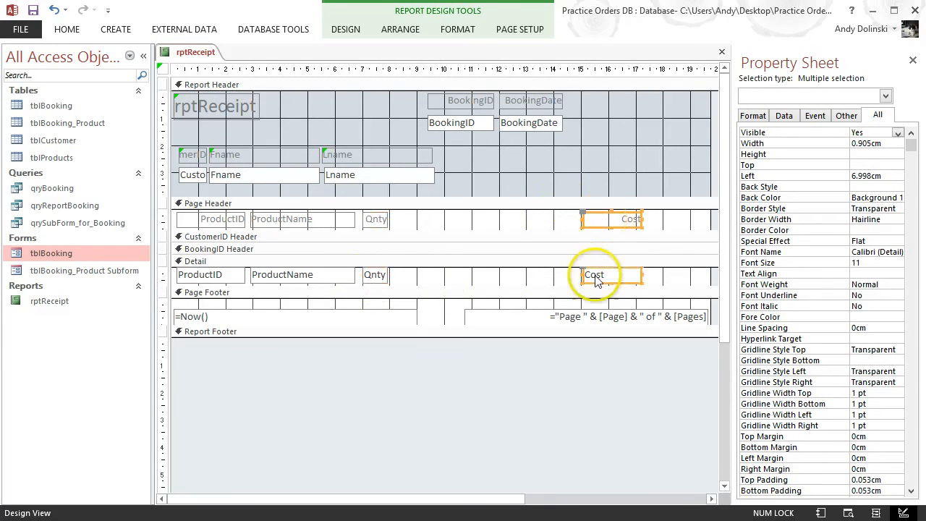
left_click_drag(600, 282, 419, 267)
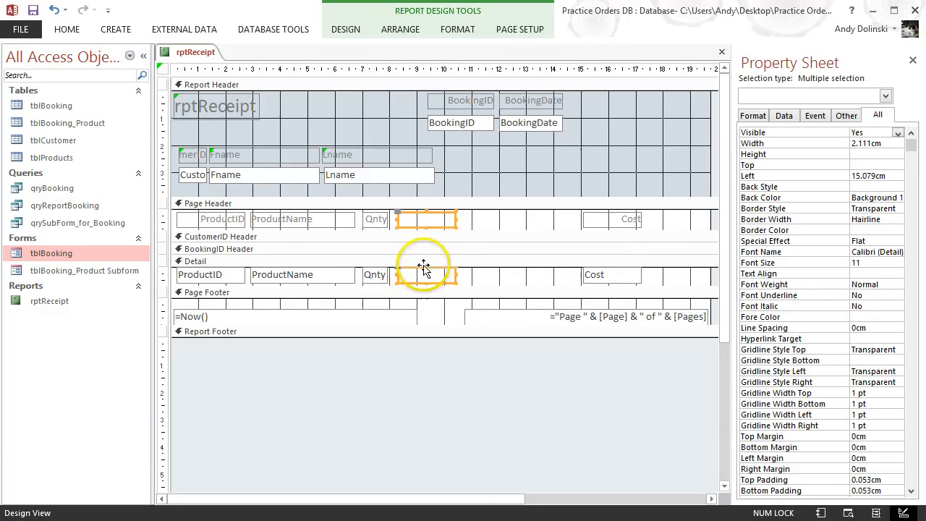
left_click(490, 222)
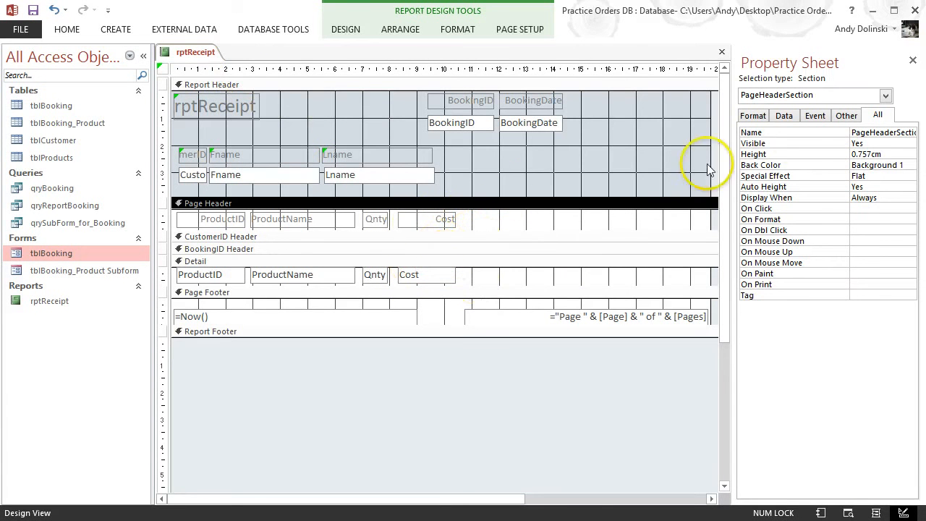
- Add a text box to the Detail section well beyond the Cost field, starting at about 15.9 cm
left_click(340, 35)
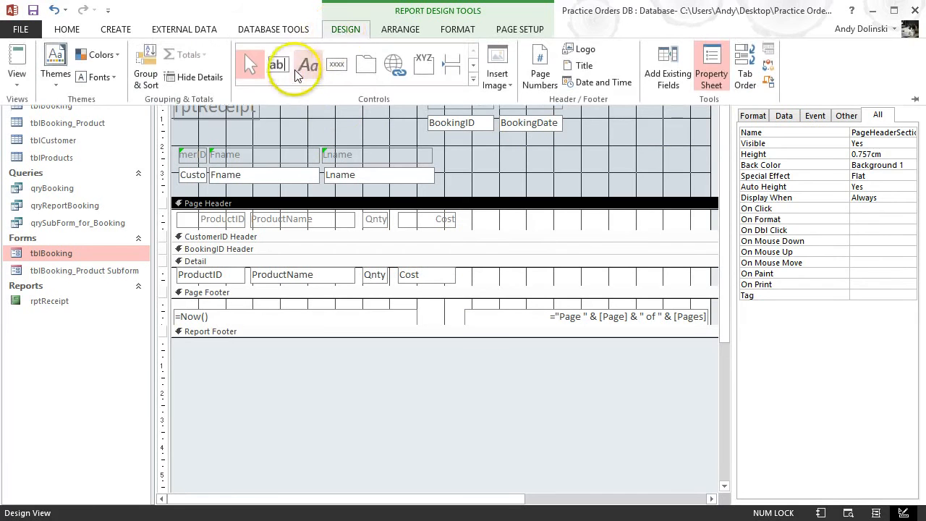
left_click(276, 68)
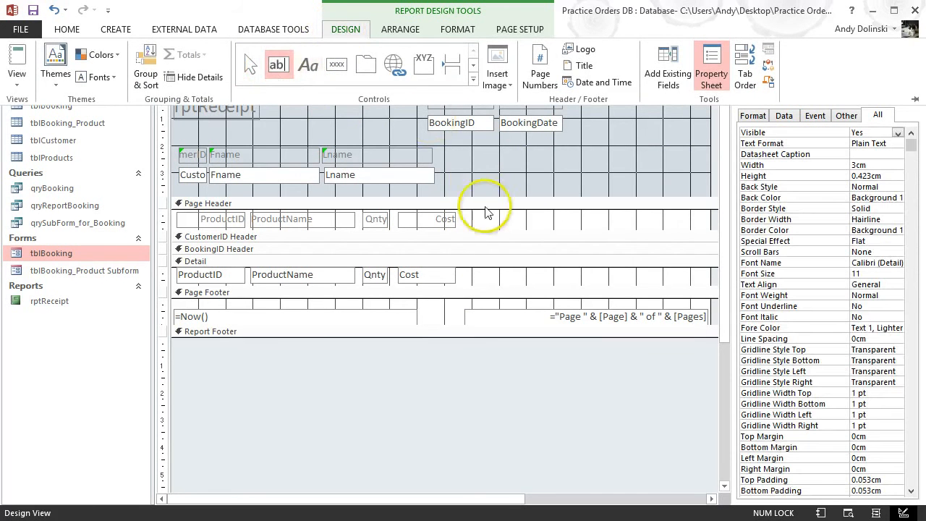
left_click(603, 274)
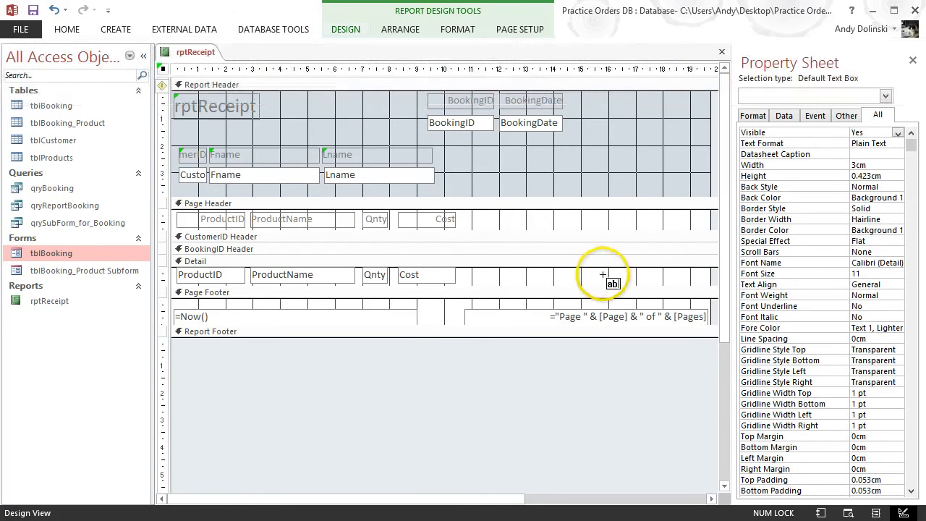
left_click(605, 275)
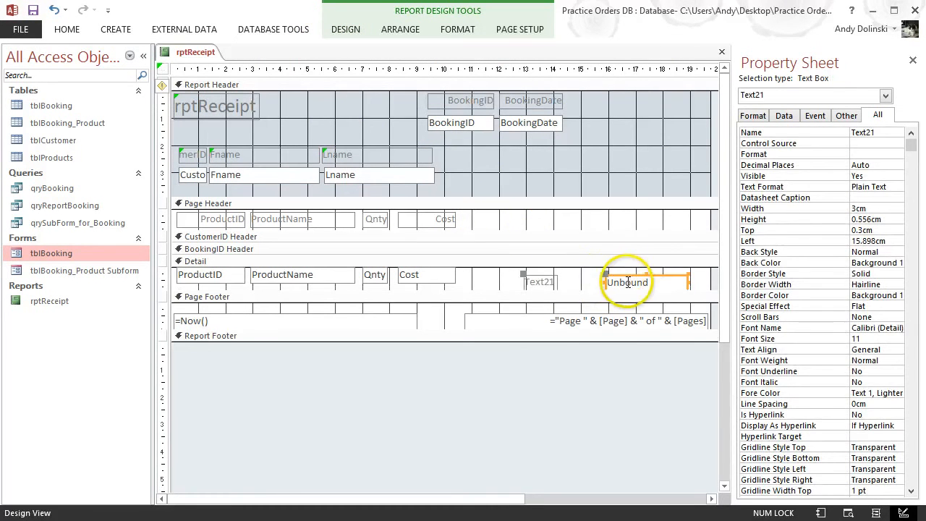
- Change the caption of the new text box's attached label to SubTotal
left_click(555, 282)
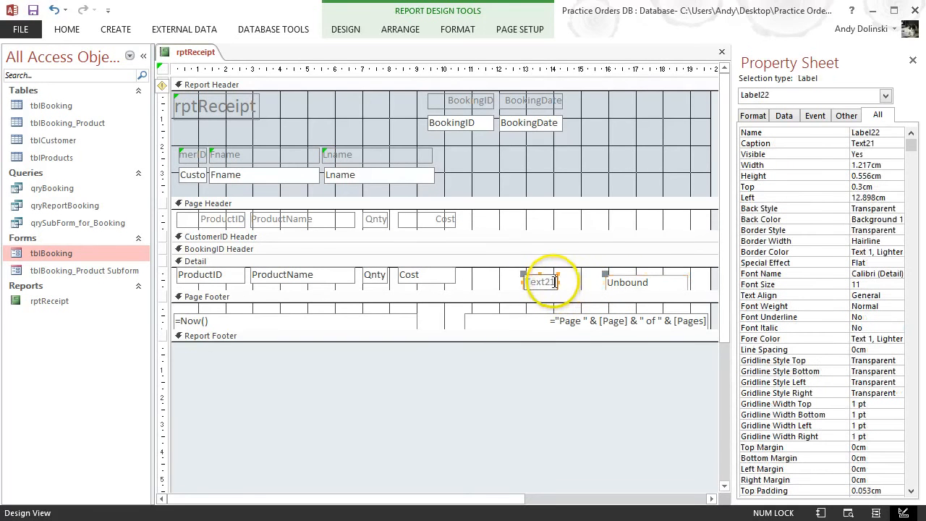
left_click_drag(555, 282, 503, 287)
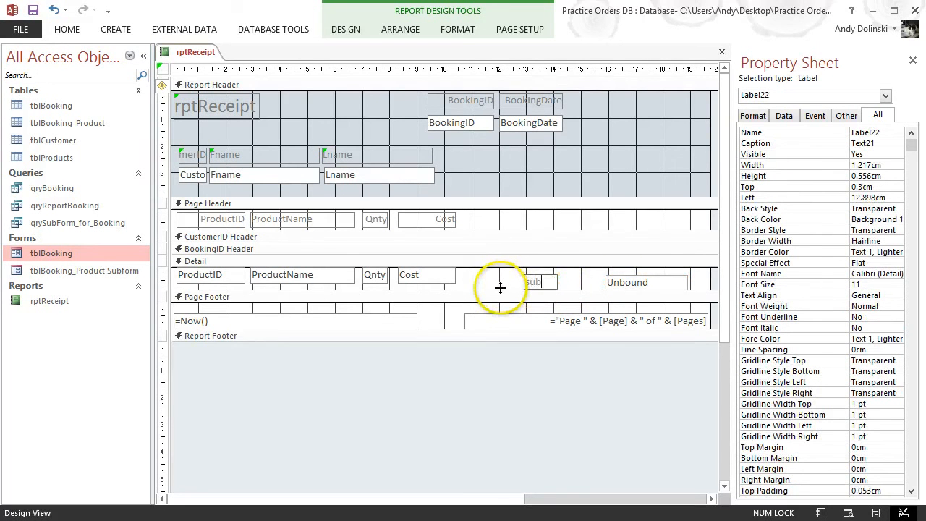
type("subTotal")
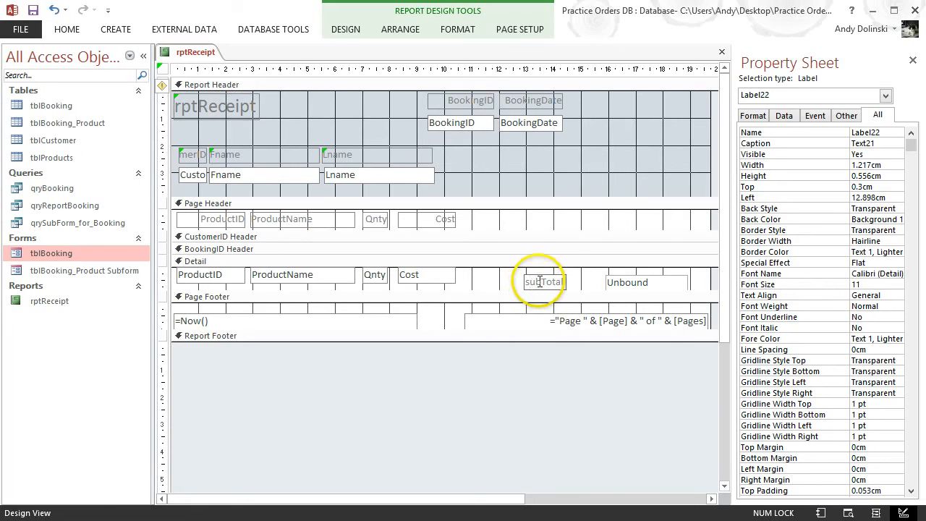
left_click(583, 282)
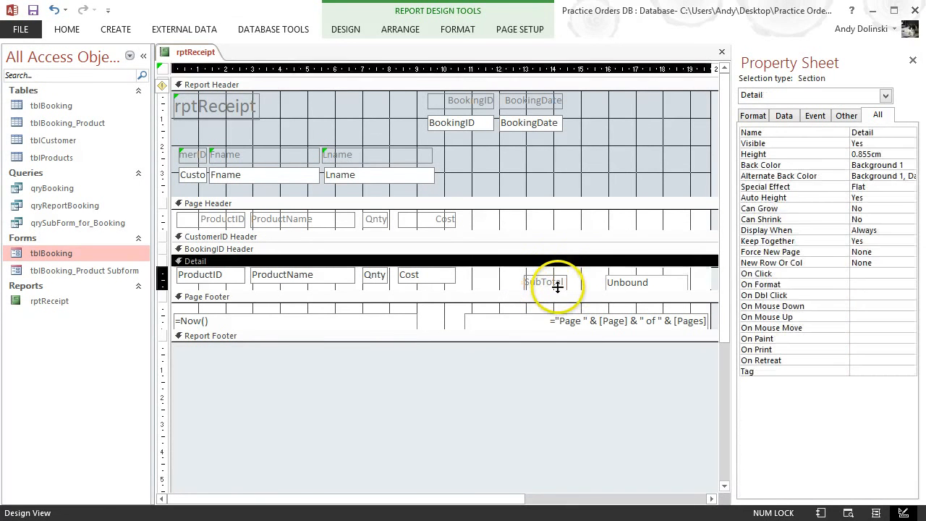
- Move the SubTotal label into the Page Header beside Cost and its text box beside the Cost field, both starting at about 10.6 cm
left_click(530, 281)
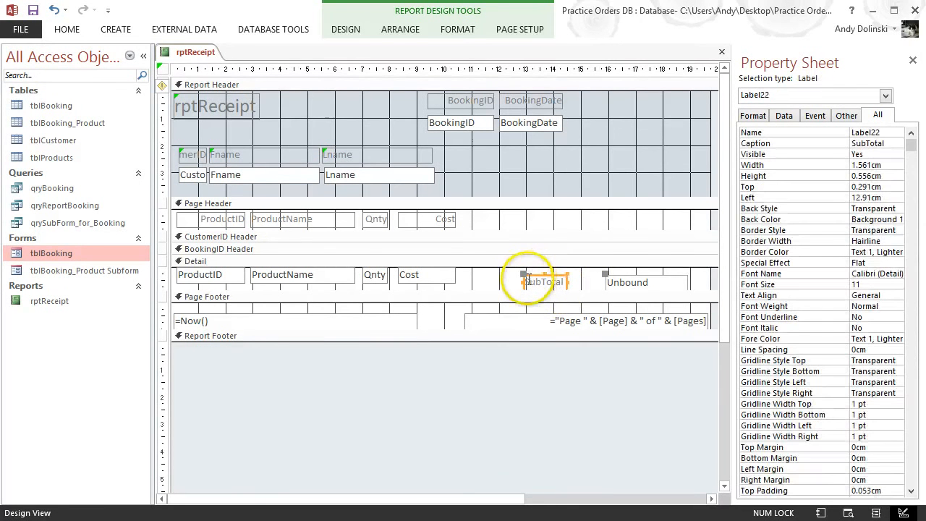
key("Delete")
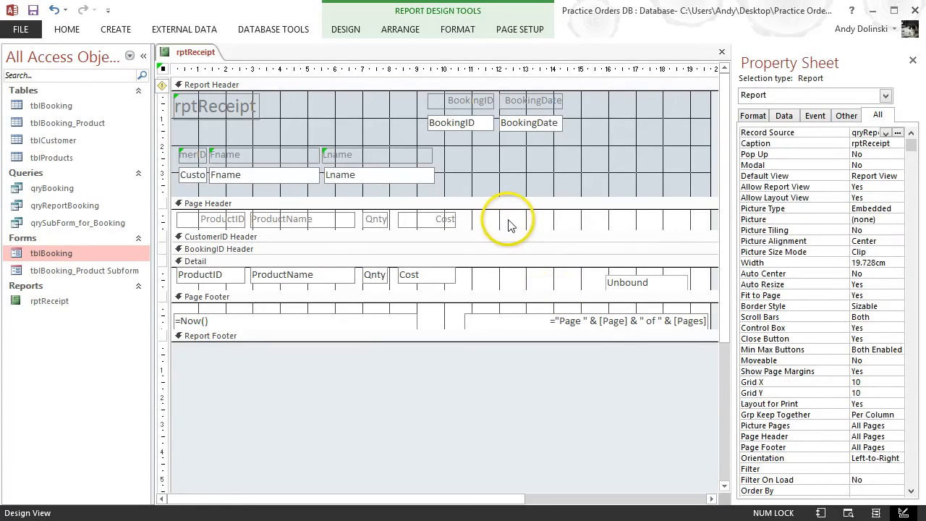
right_click(509, 224)
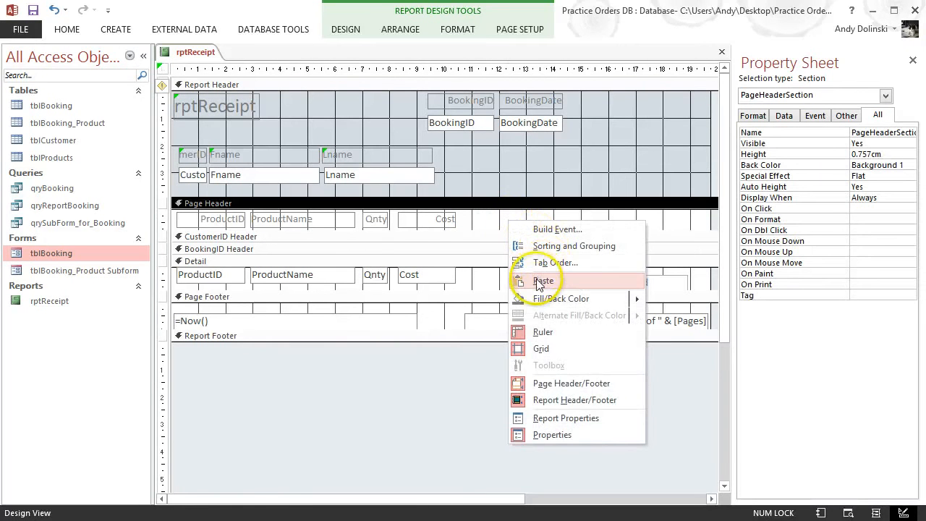
left_click(543, 281)
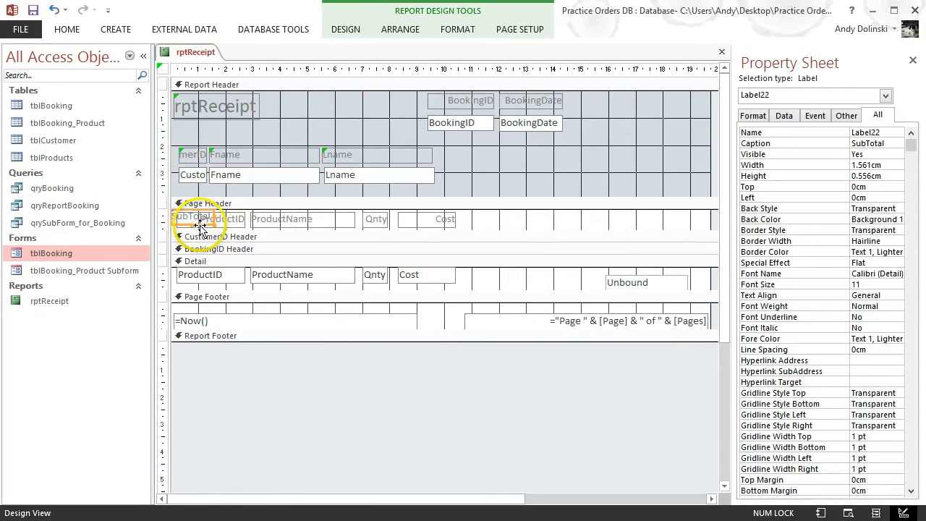
left_click_drag(201, 226, 491, 230)
left_click_drag(641, 279, 492, 270)
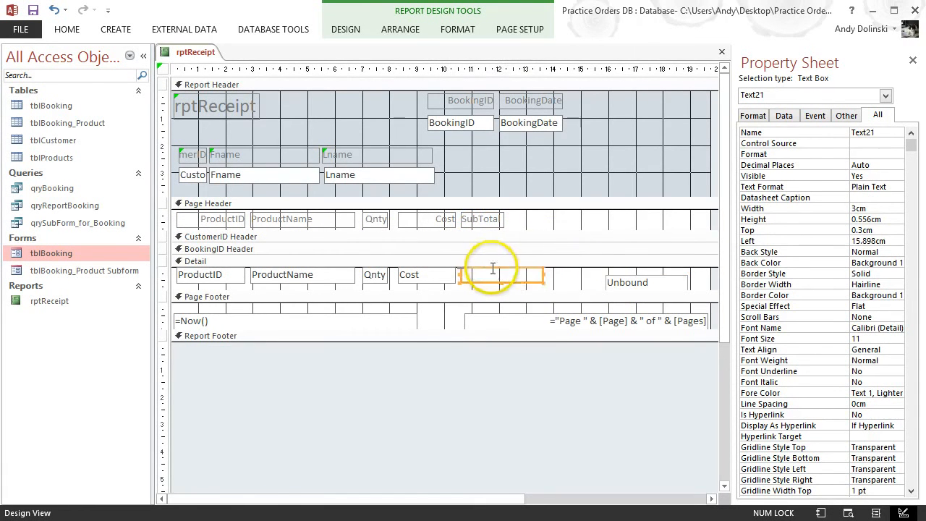
- Name the unbound text box mySubTotal and set its control source to the expression =[Qnty]*[Cost]
double_click(888, 132)
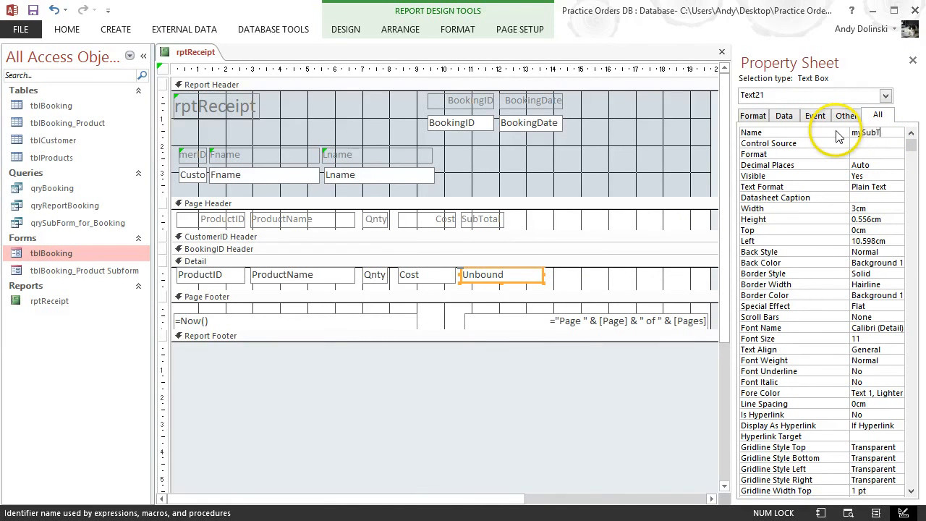
type("mySubTotal")
left_click(887, 144)
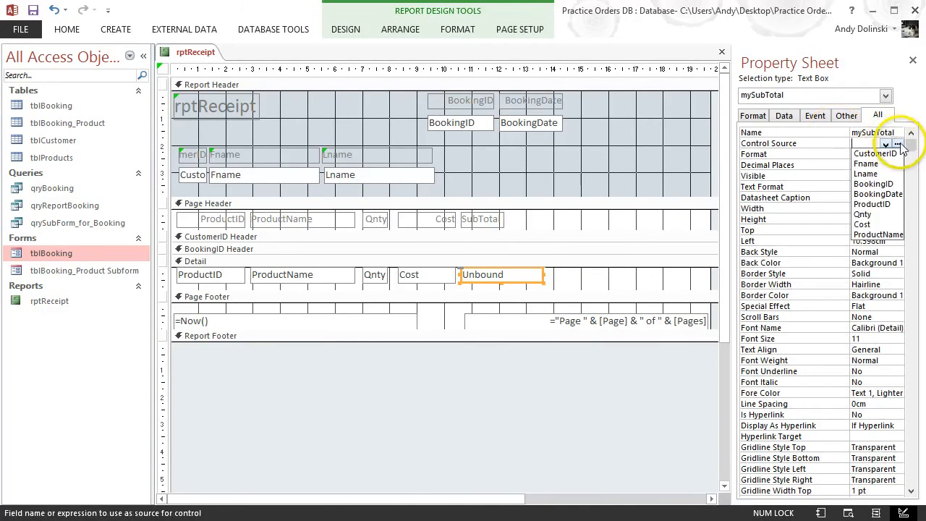
left_click(898, 144)
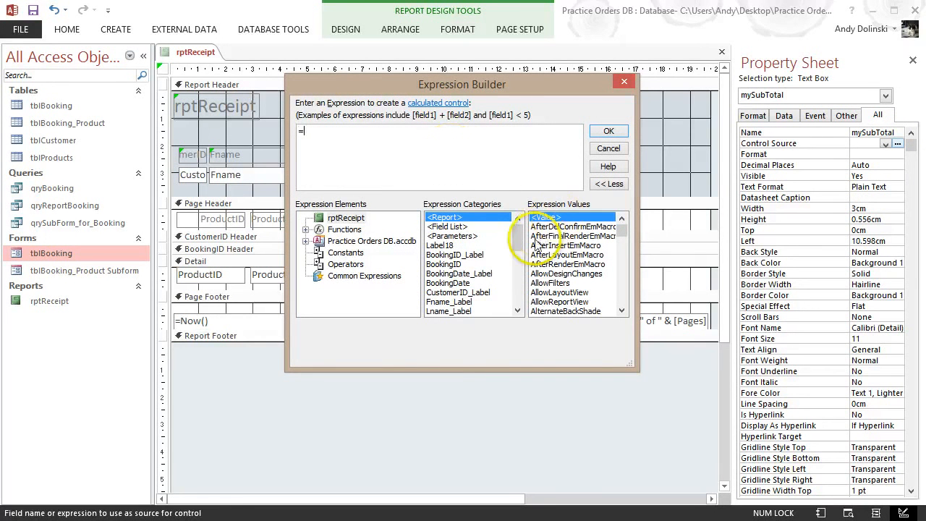
left_click_drag(517, 232, 518, 272)
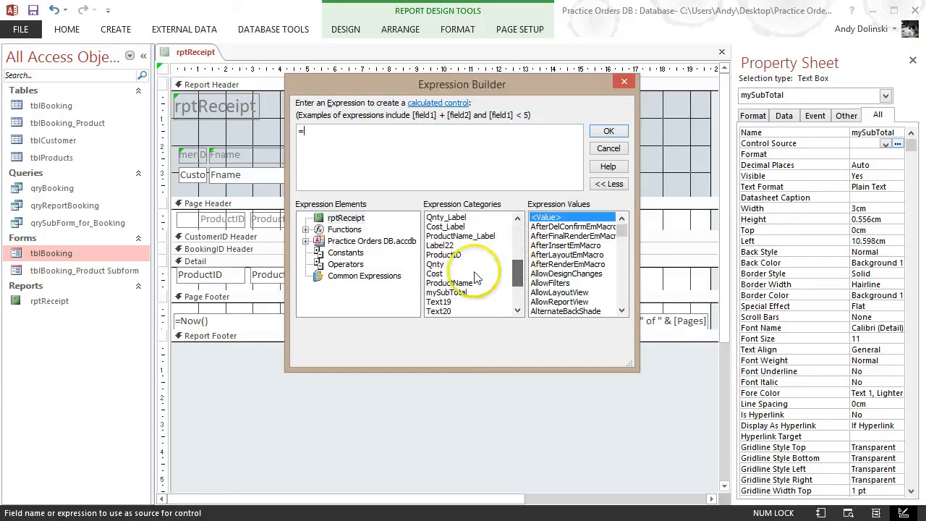
left_click(442, 265)
double_click(443, 265)
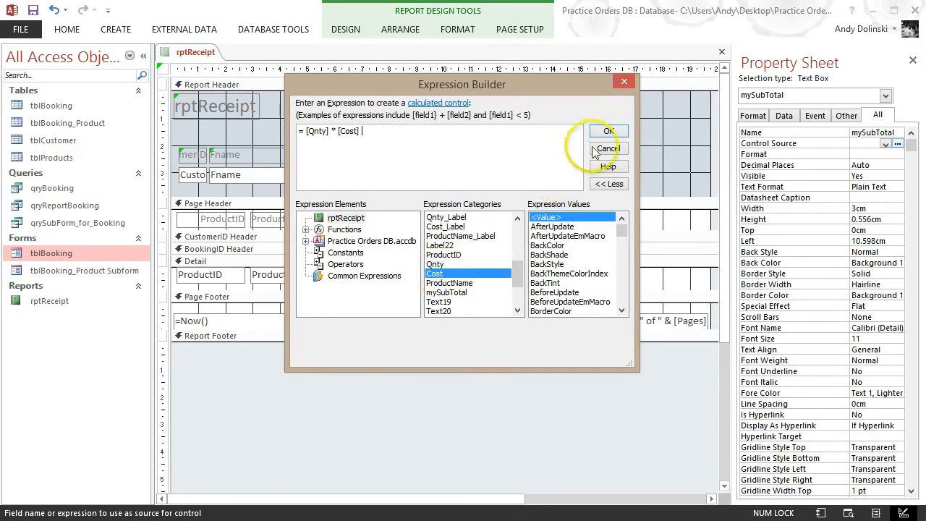
left_click(611, 133)
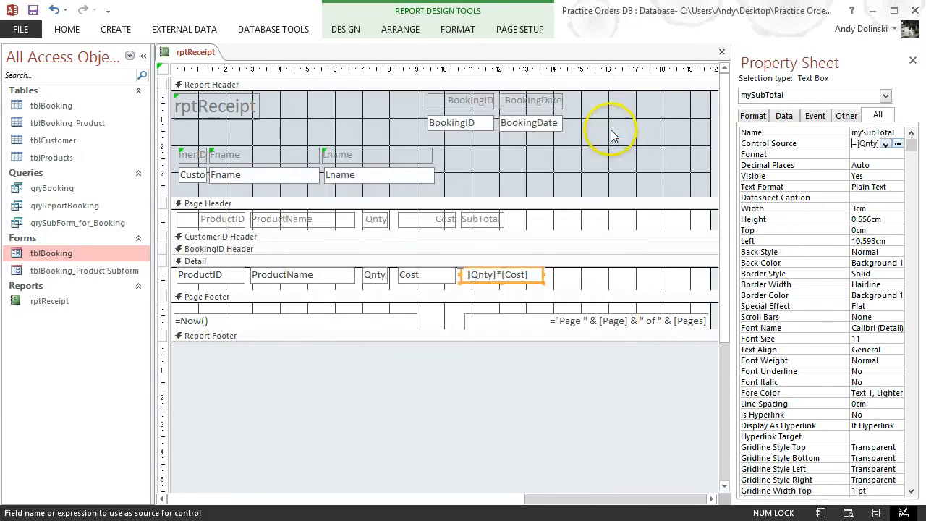
- Set the display format of the mySubTotal text box to Currency
left_click(537, 283)
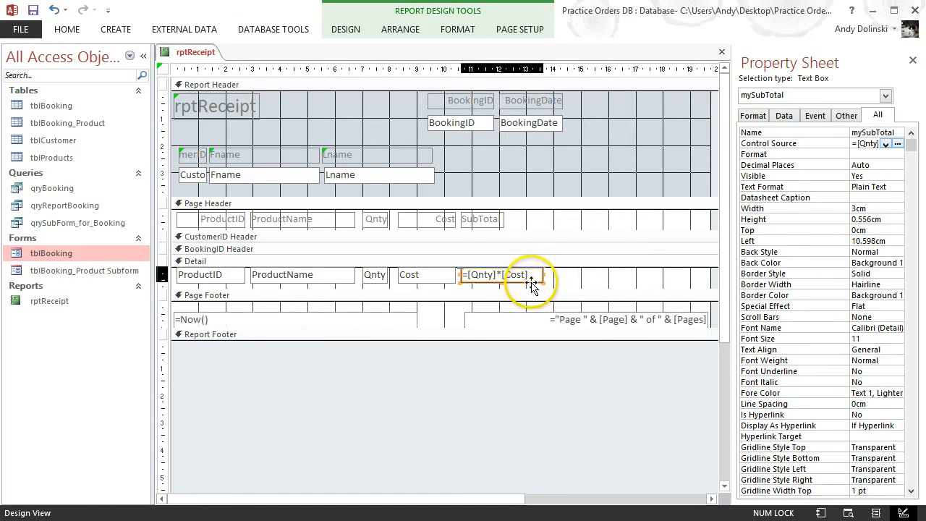
left_click(884, 154)
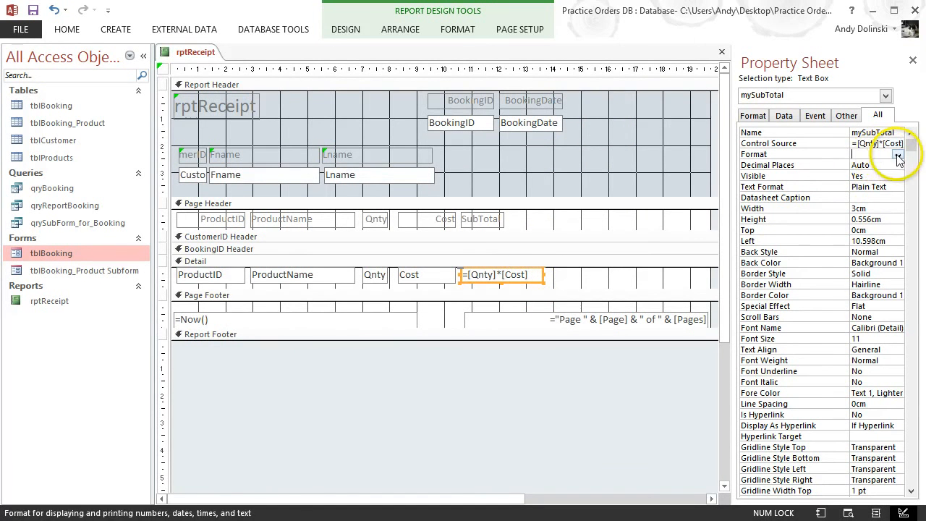
left_click(897, 154)
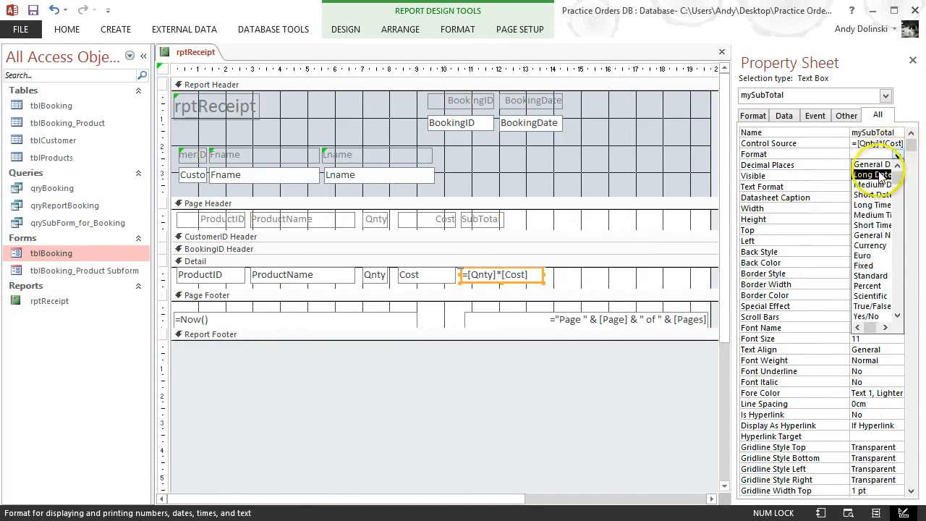
left_click(872, 246)
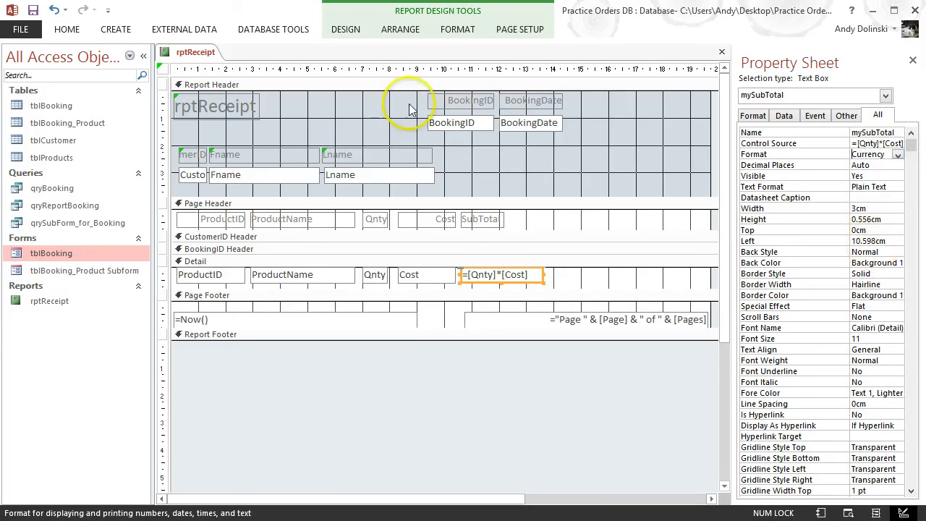
- Preview the receipt in Report View, supplying 1 as the BookingID parameter
left_click(348, 29)
left_click(16, 55)
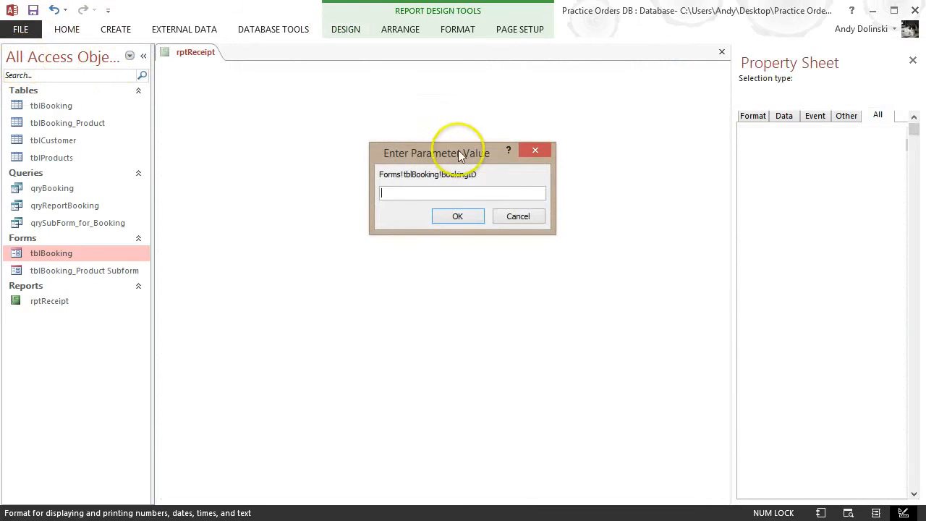
type("1")
key("Return")
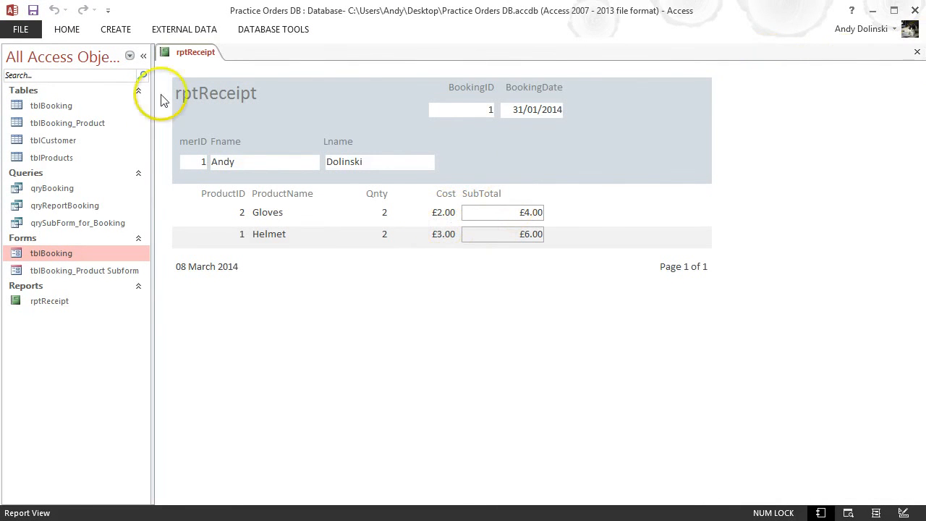
- Return the report to Design View and set the mySubTotal text box's border style to Transparent
left_click(266, 31)
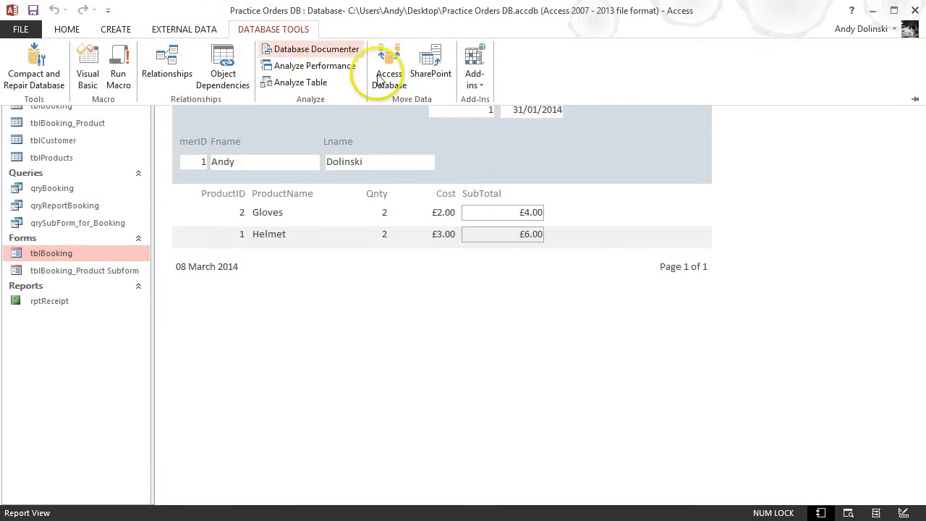
left_click(589, 281)
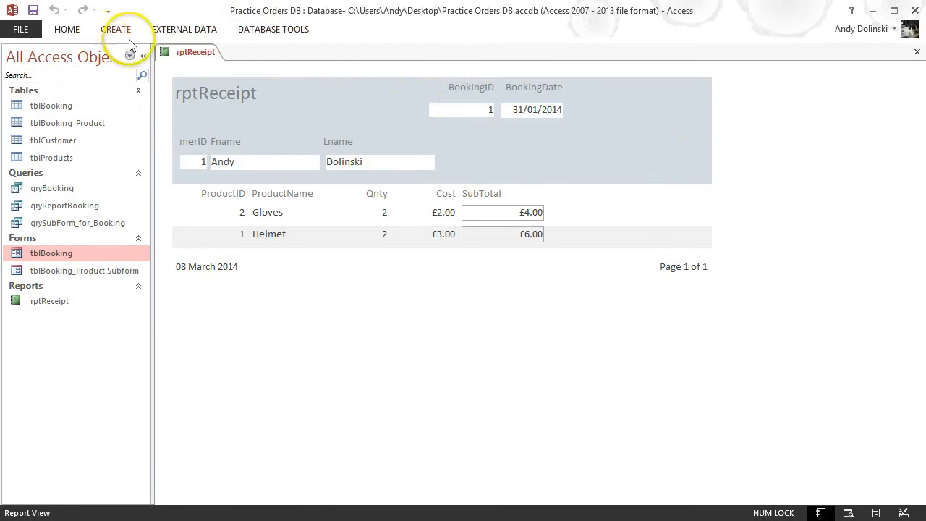
left_click(64, 30)
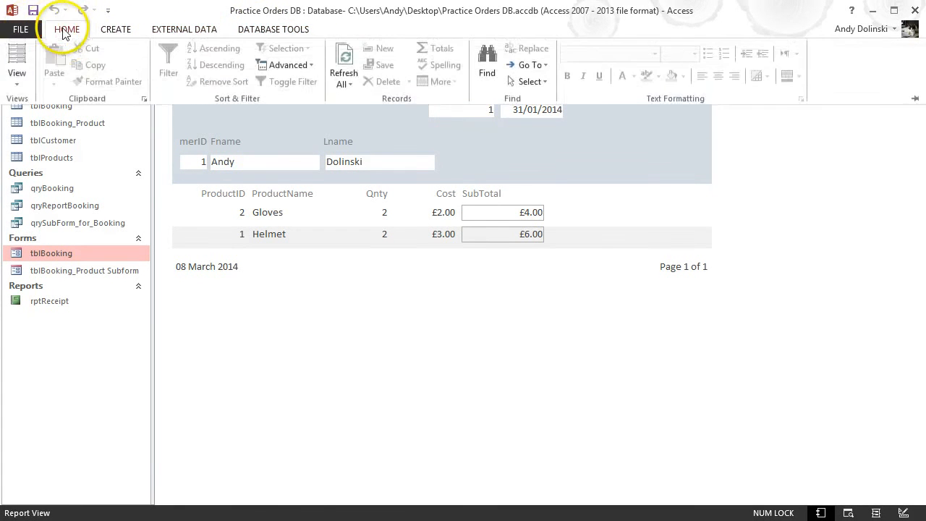
left_click(16, 76)
left_click(43, 202)
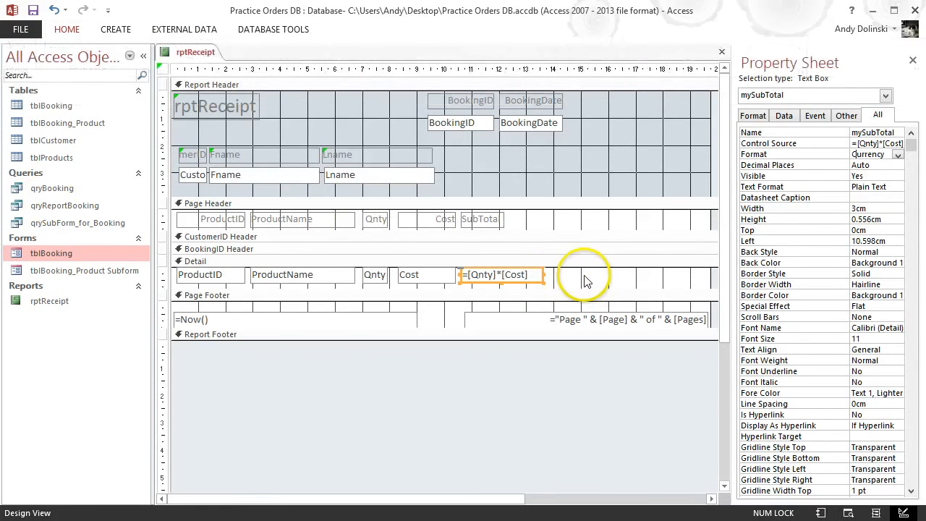
left_click(539, 288)
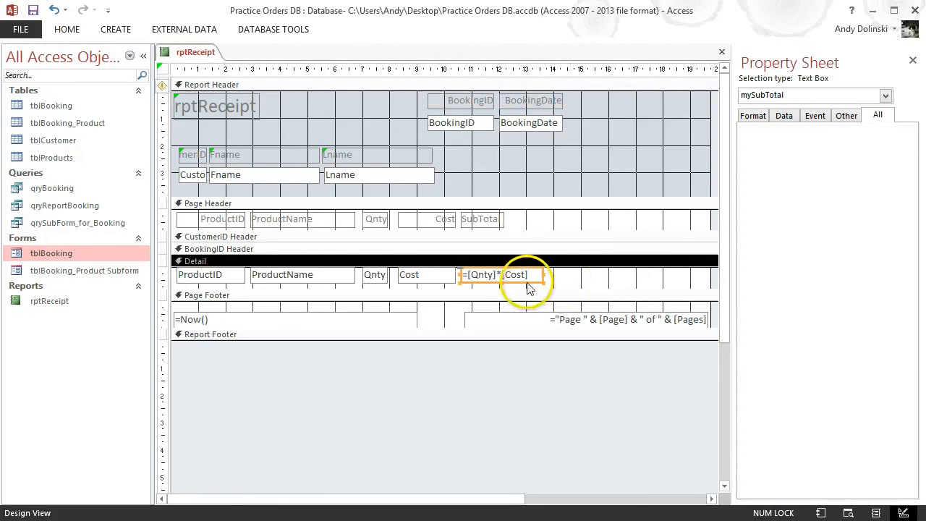
left_click(542, 280)
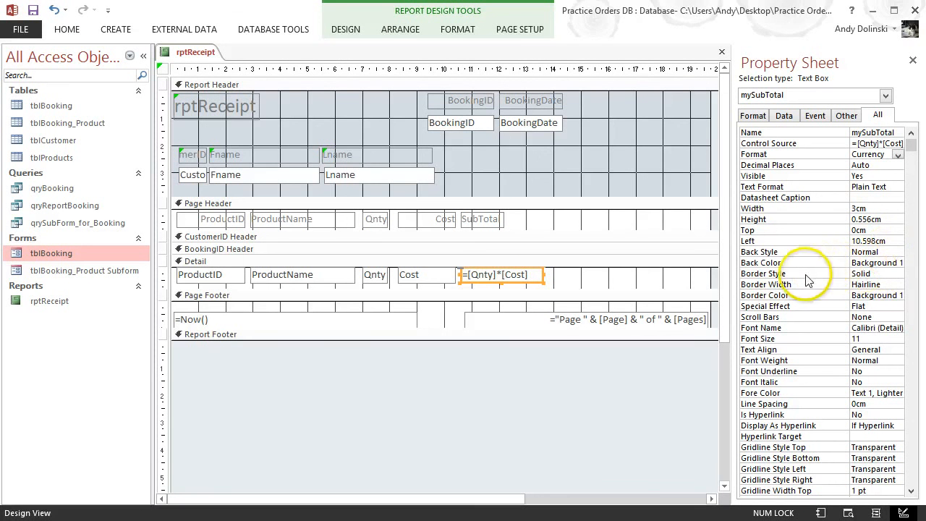
left_click(873, 273)
left_click(898, 275)
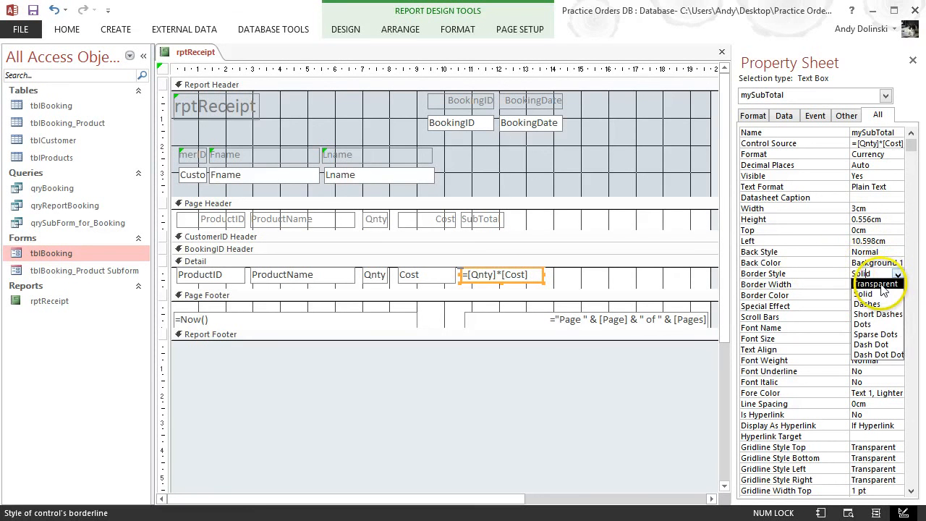
left_click(879, 284)
- Set the background colour of the Report Header section to white
right_click(608, 152)
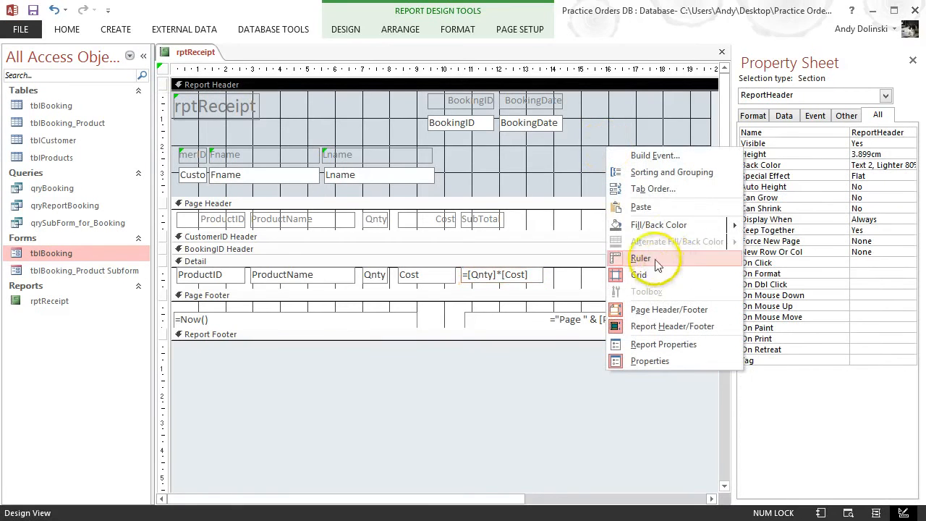
mouse_move(651, 233)
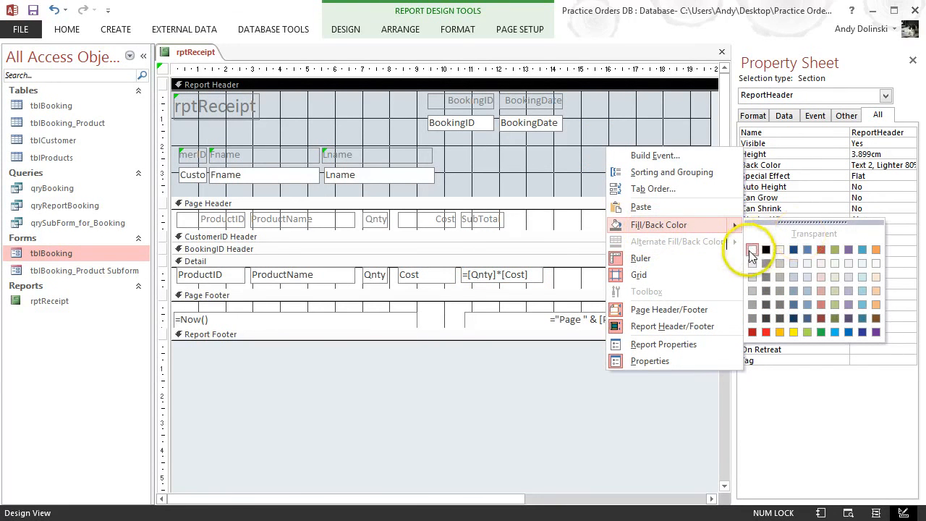
left_click(752, 251)
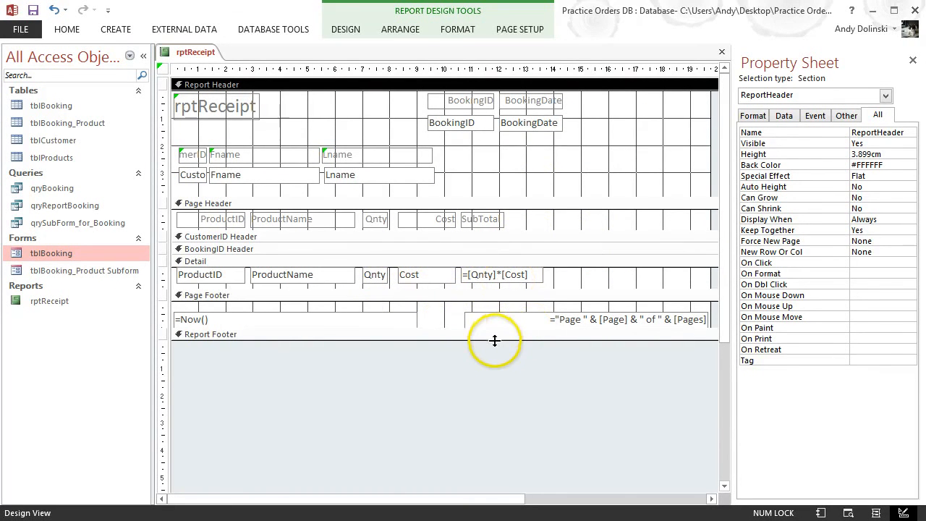
- Expand the Report Footer section to about 2 cm high and place a new text box in it below the subtotals
left_click_drag(494, 341, 480, 400)
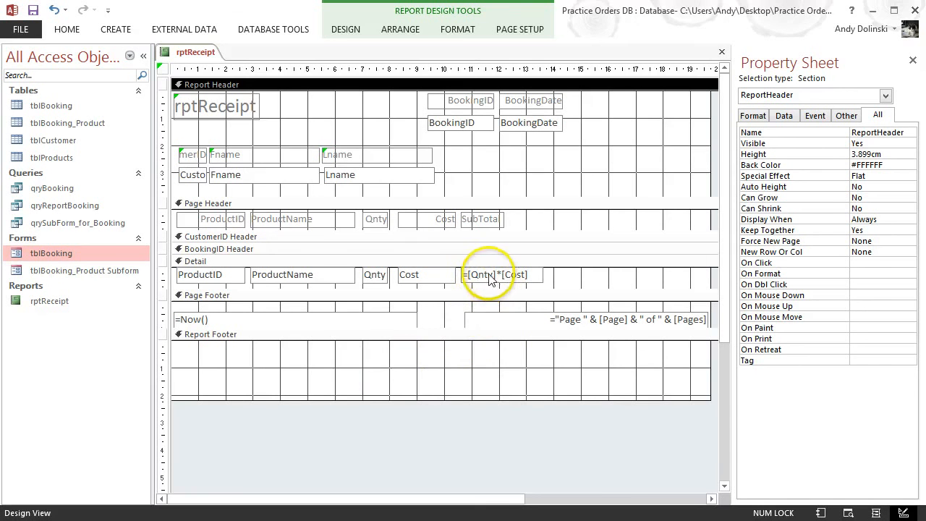
left_click(351, 36)
left_click(277, 64)
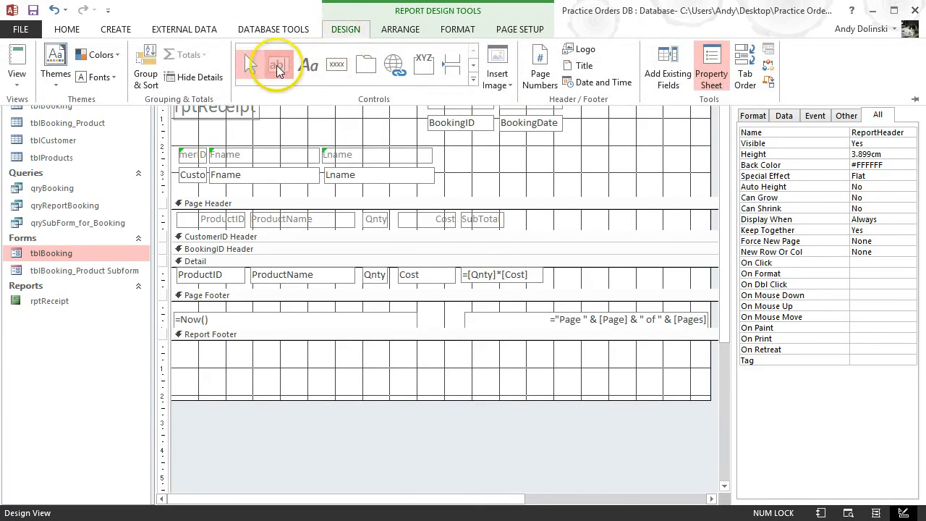
left_click(470, 365)
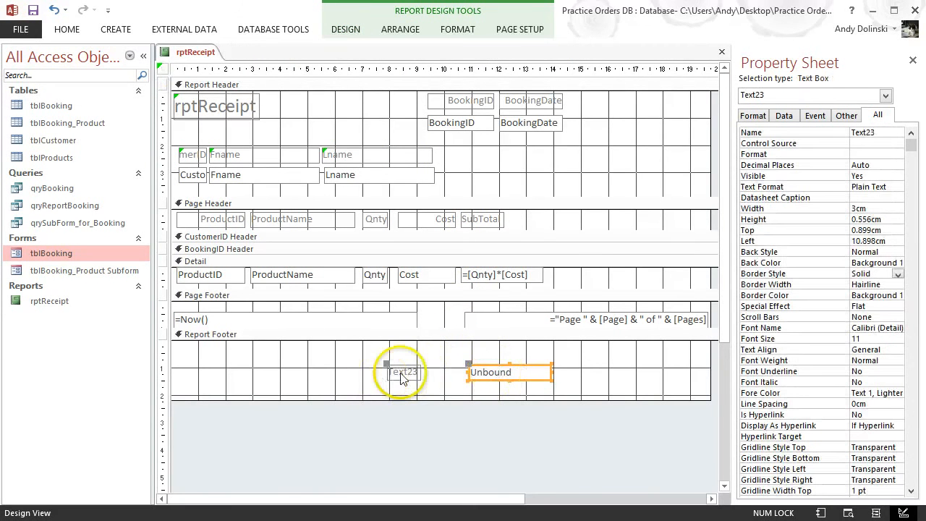
- Caption the new footer text box's label TOTAL and name the text box itself TOTAL
double_click(403, 372)
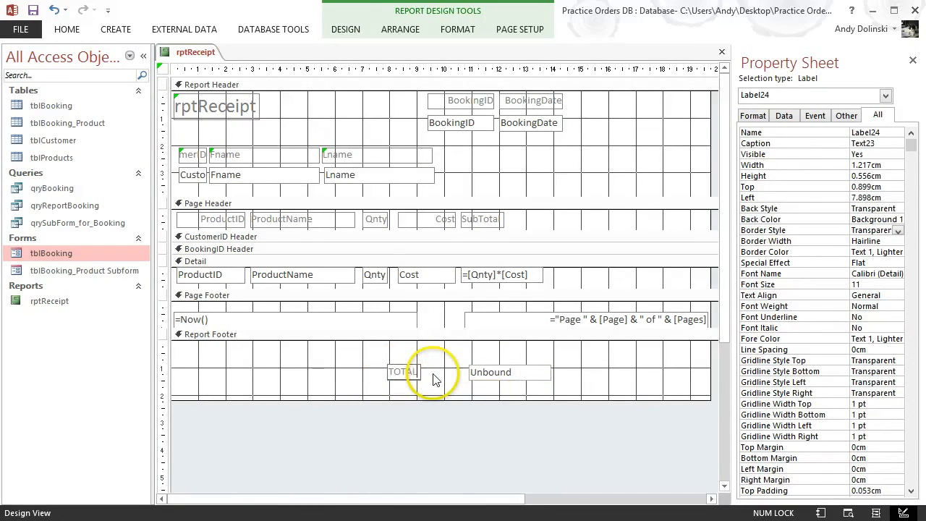
left_click(492, 372)
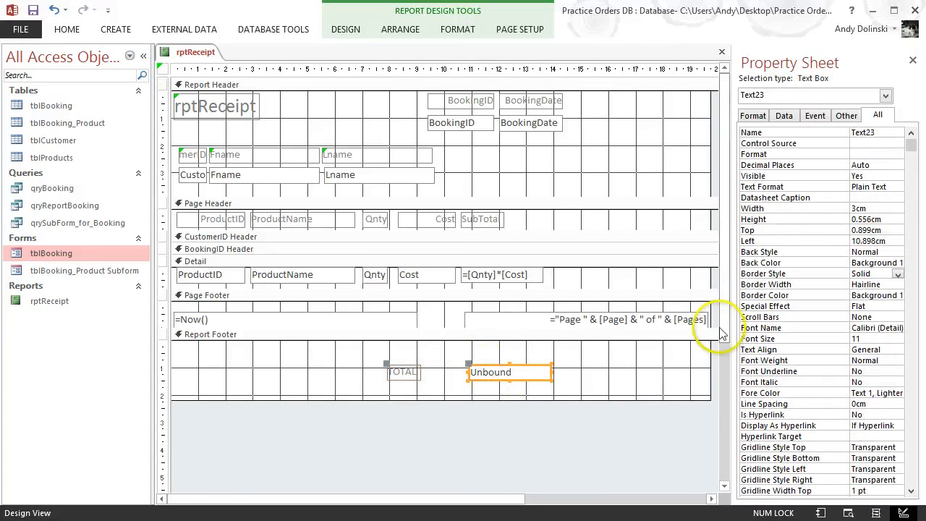
left_click(829, 128)
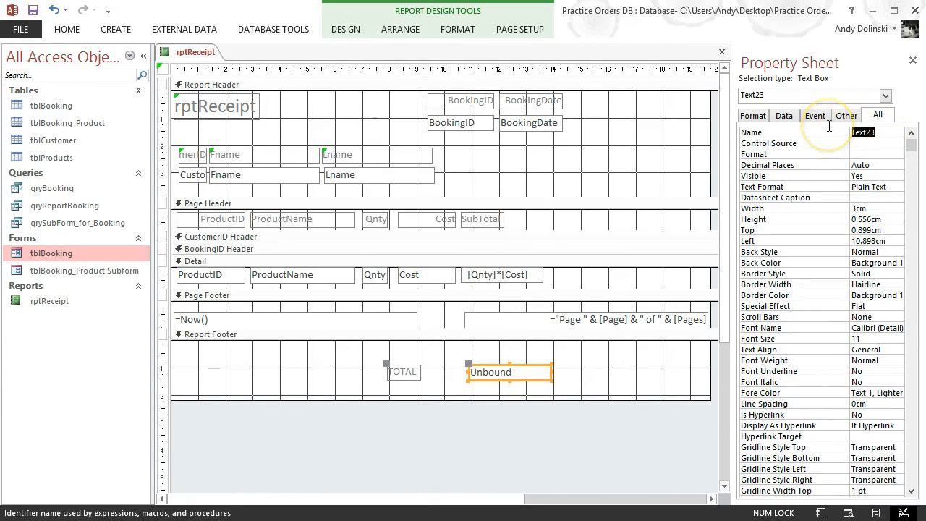
type("TOTAL")
key("Return")
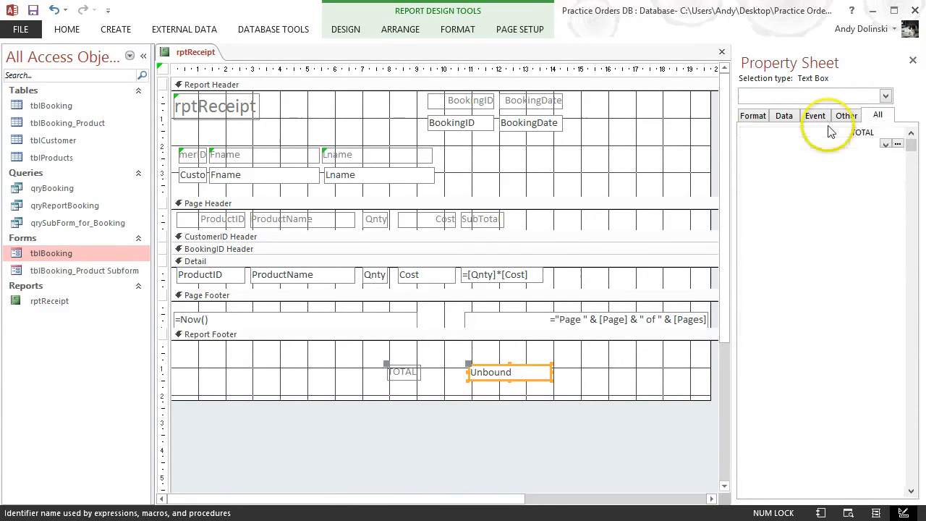
- Set the footer TOTAL text box's control source to =Sum([Qnty]*[Cost]) and its display format to Currency
left_click(518, 370)
left_click(897, 144)
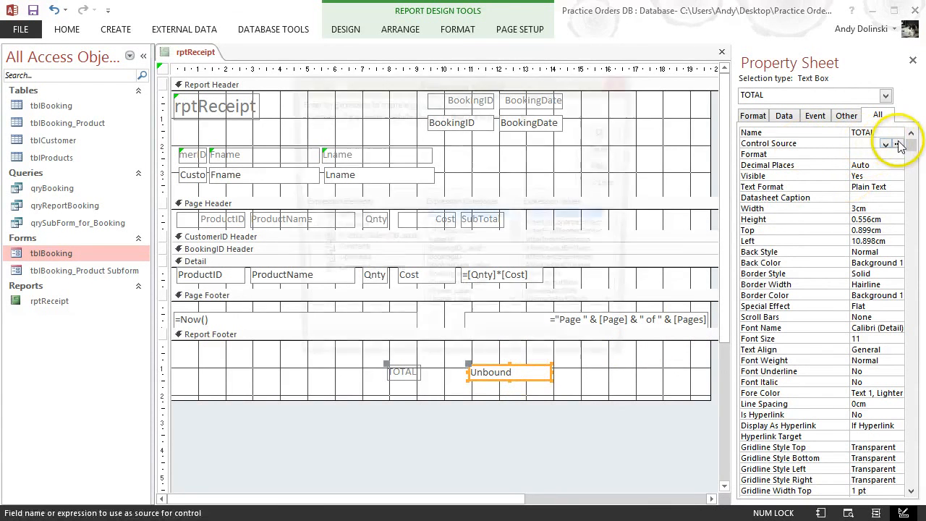
type("=")
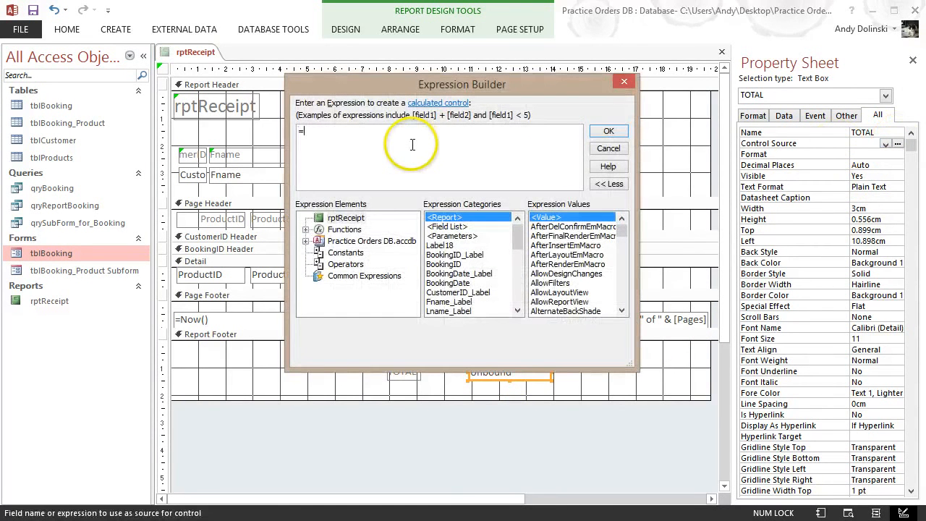
type("sum")
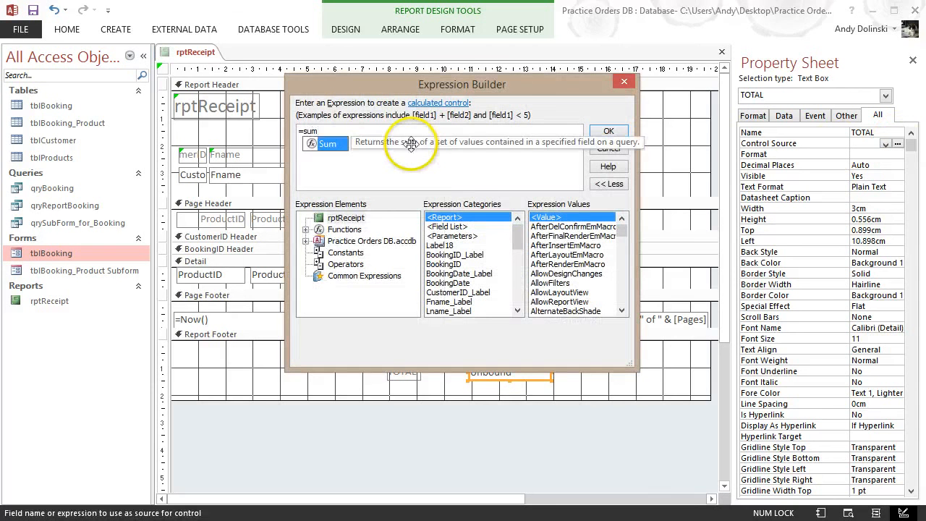
type("(")
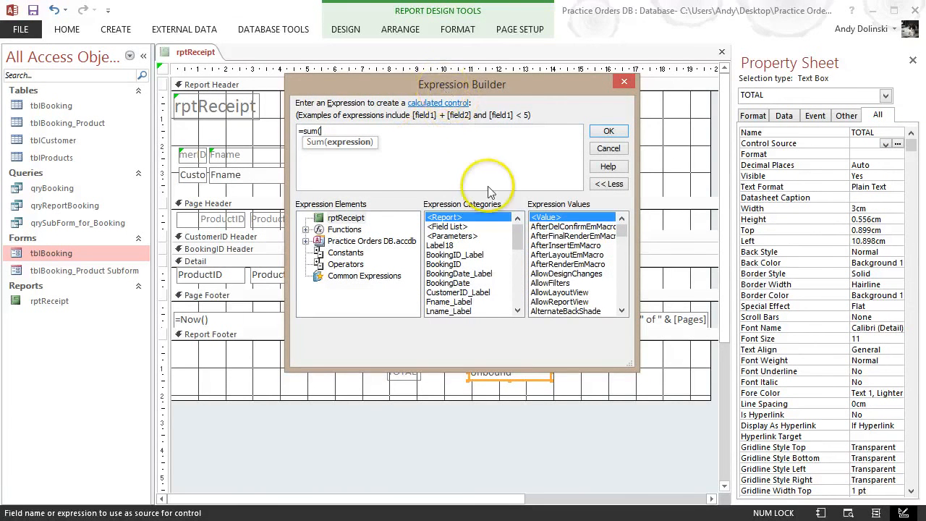
left_click_drag(500, 84, 574, 163)
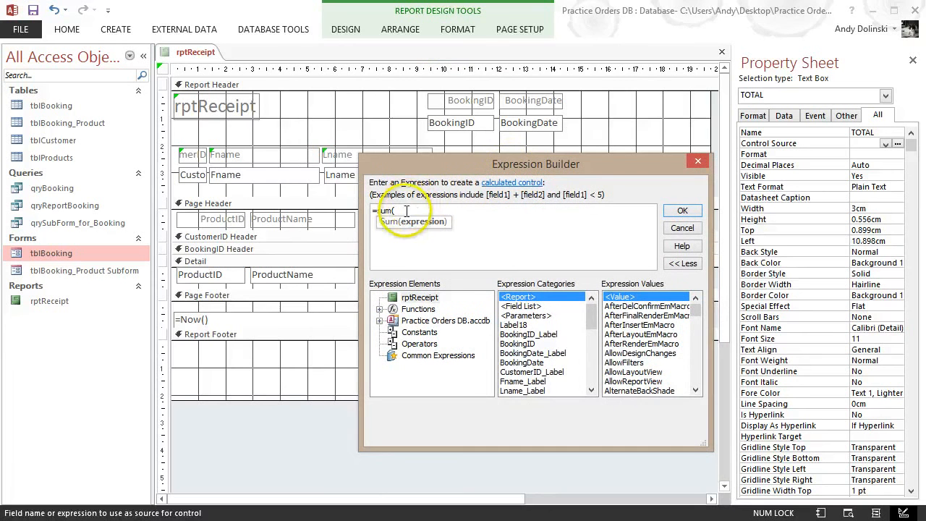
scroll(579, 362, "down", 5)
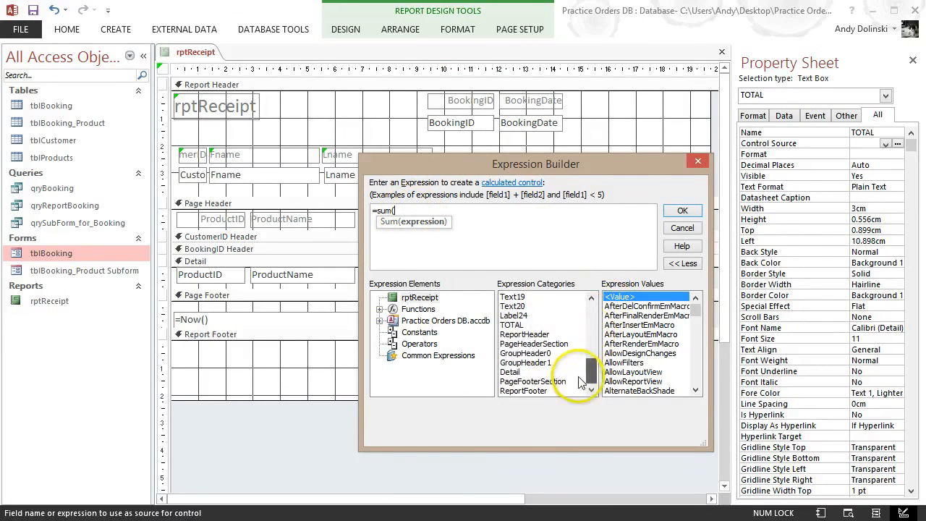
scroll(589, 365, "up", 3)
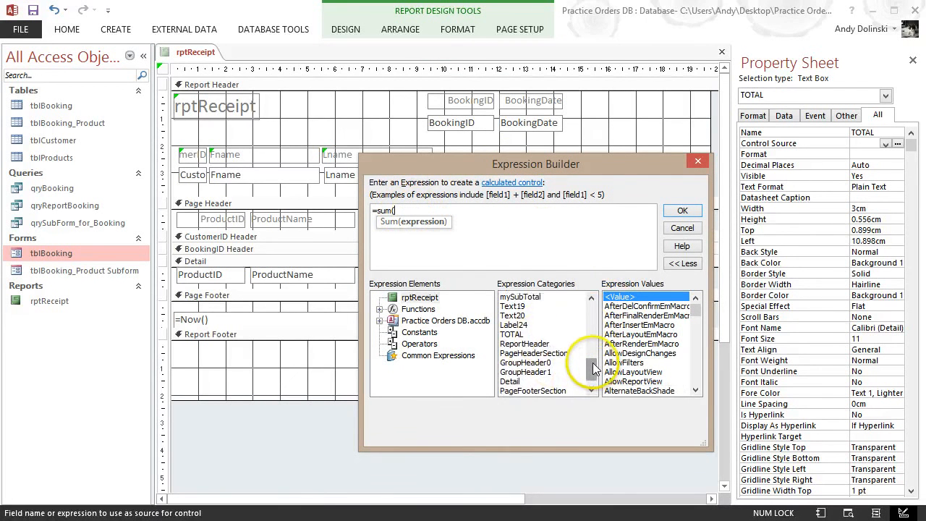
double_click(511, 325)
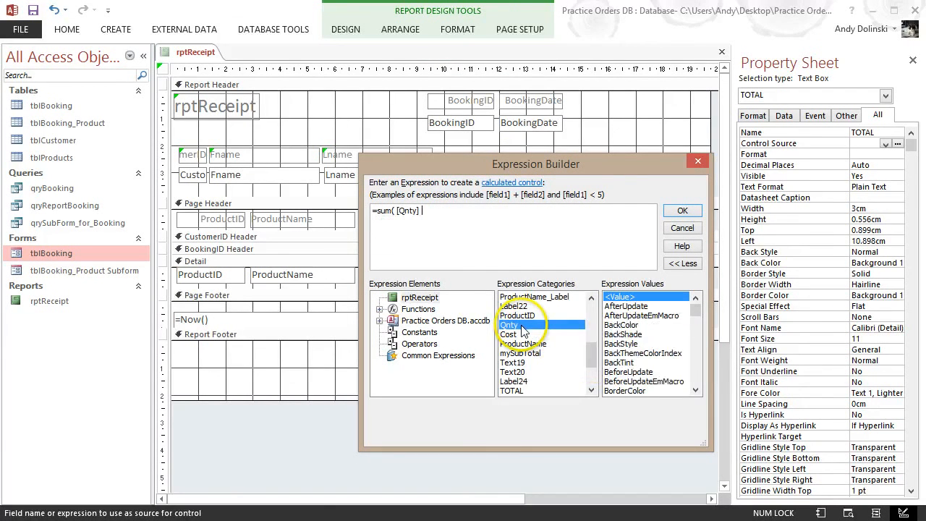
type("*")
left_click(518, 335)
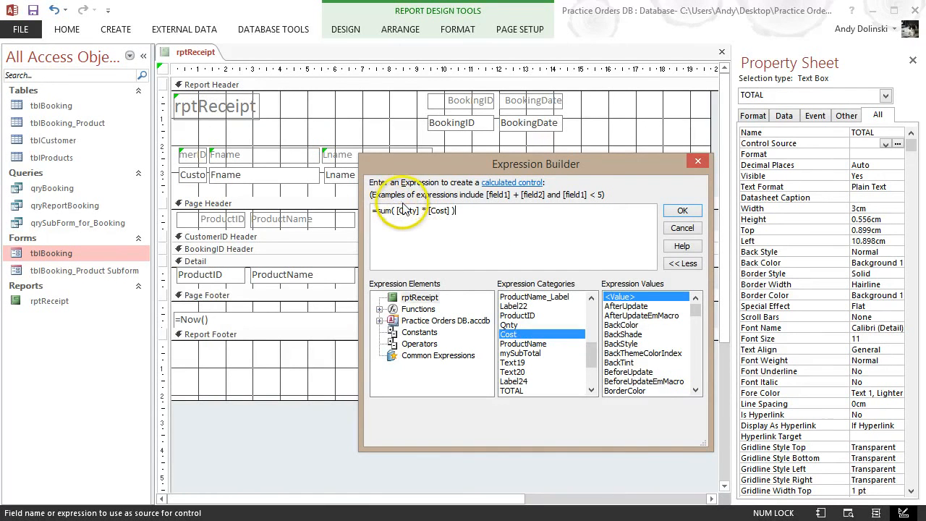
left_click(689, 217)
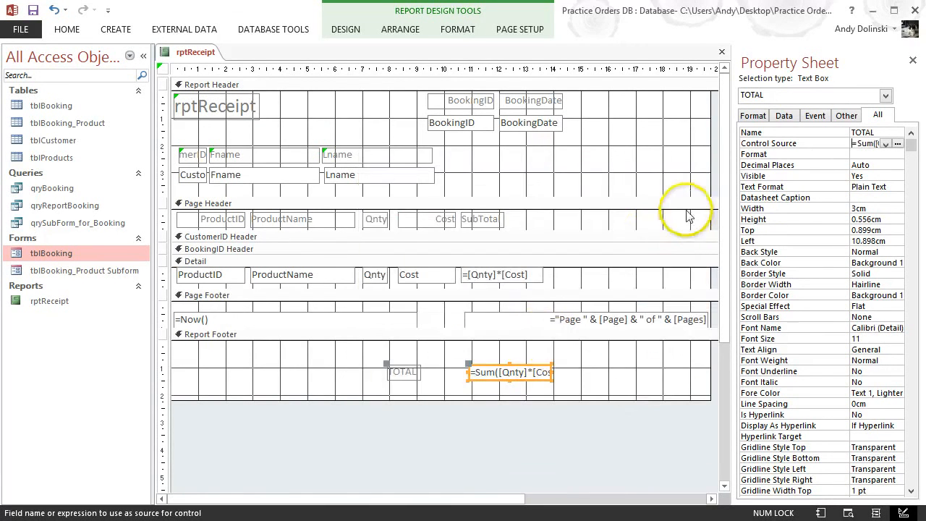
left_click(900, 156)
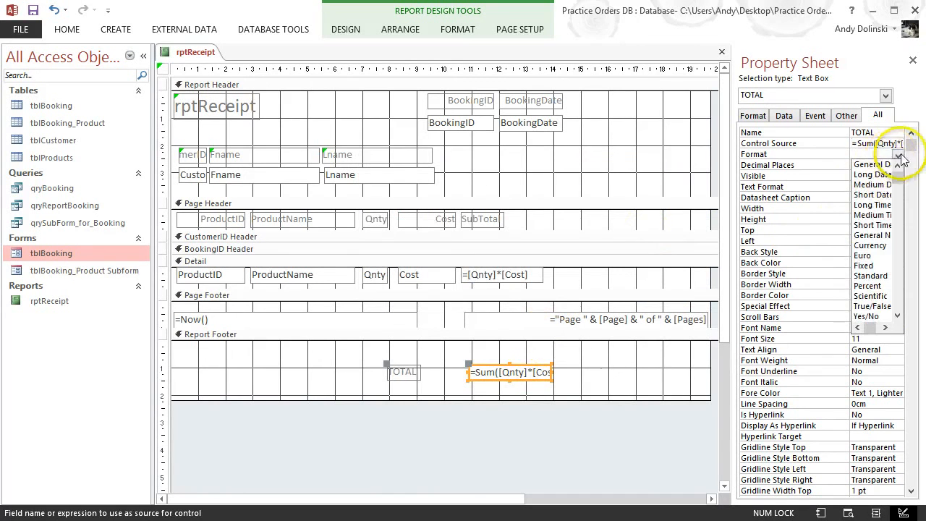
left_click(881, 246)
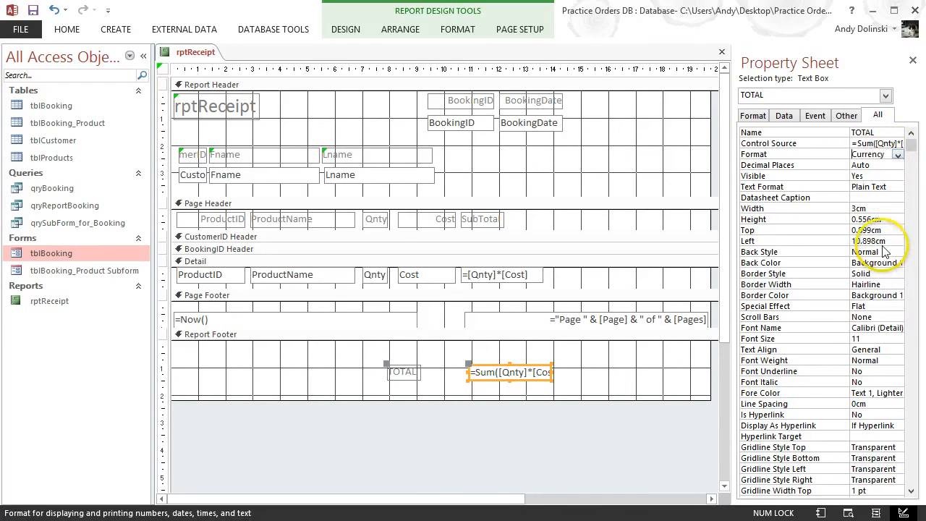
- Preview the receipt with its footer total in Report View, supplying 1 as the BookingID parameter
left_click(336, 30)
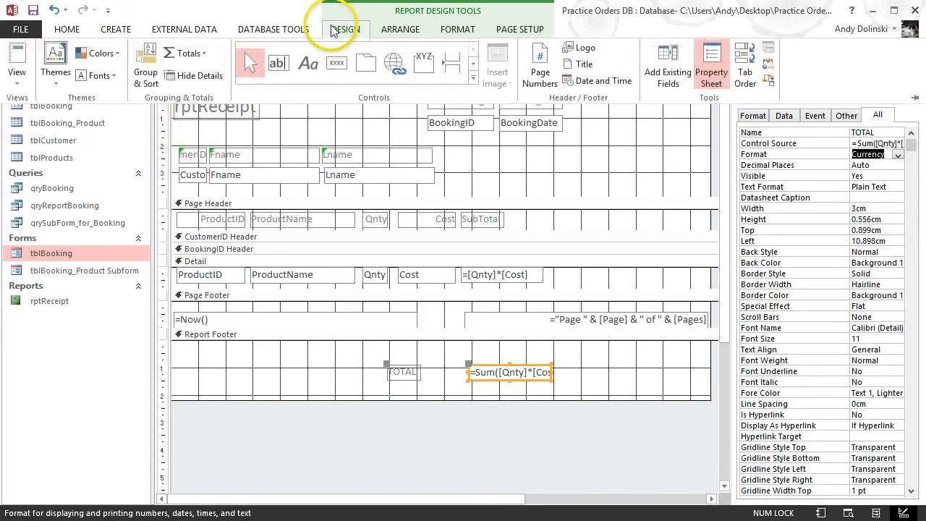
left_click(20, 65)
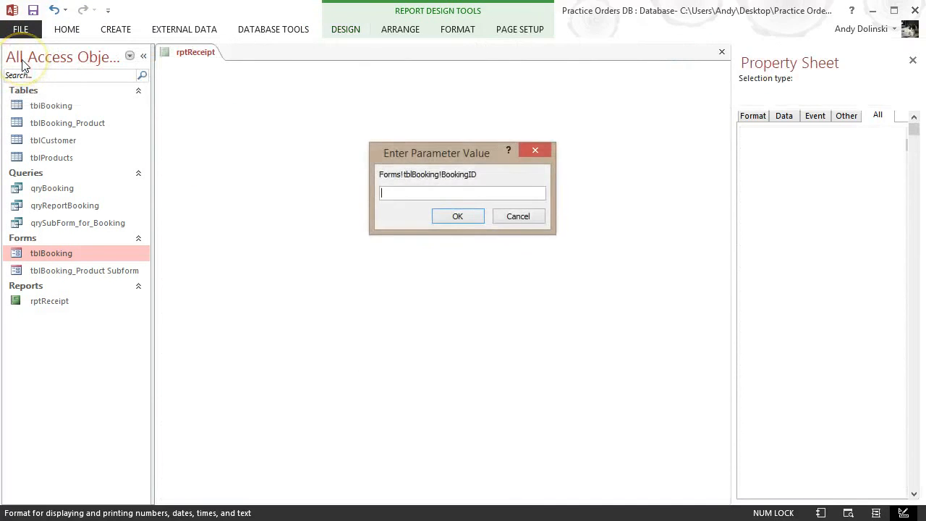
type("1")
key("Return")
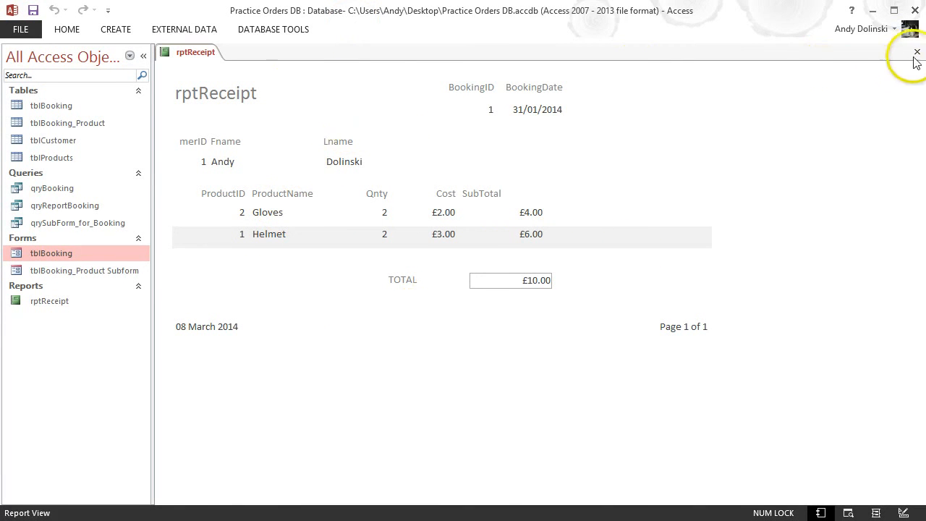
- Return the report to Design View and set the Detail section's alternate row color to No Color
left_click(65, 27)
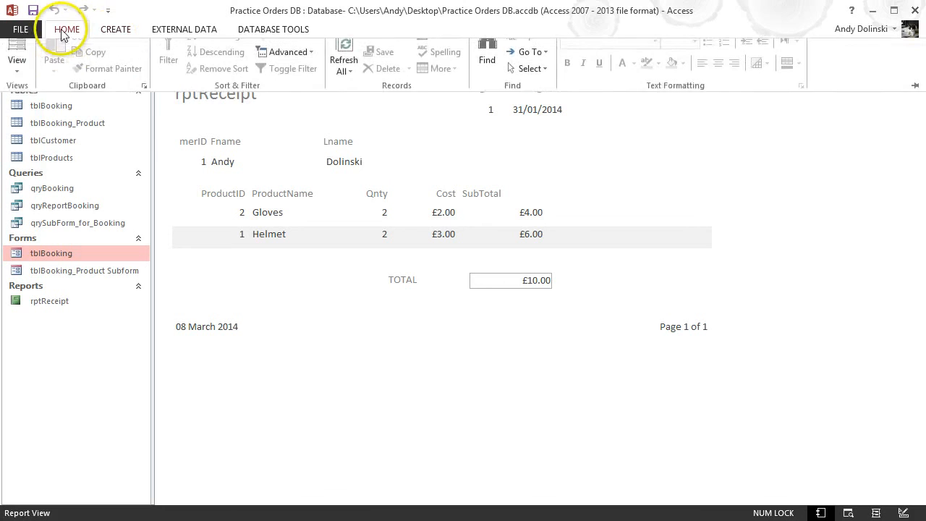
left_click(18, 82)
left_click(45, 203)
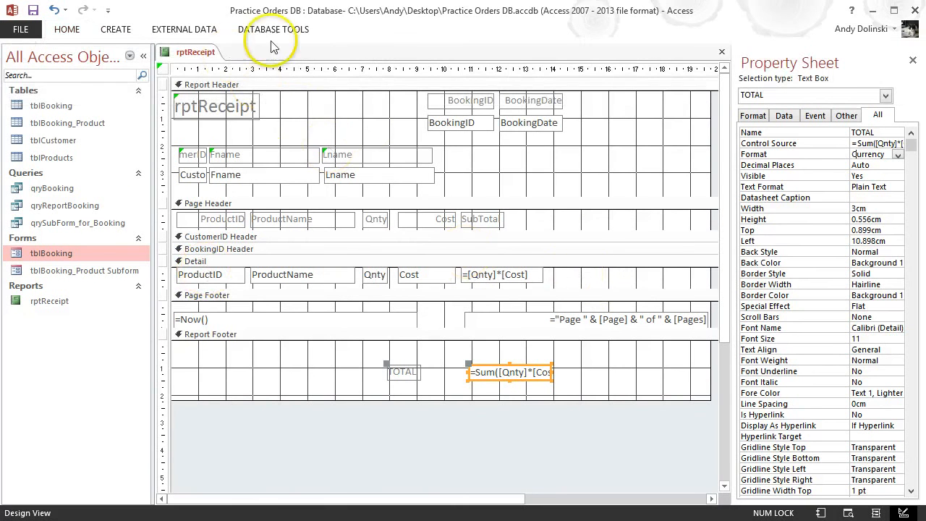
left_click(584, 281)
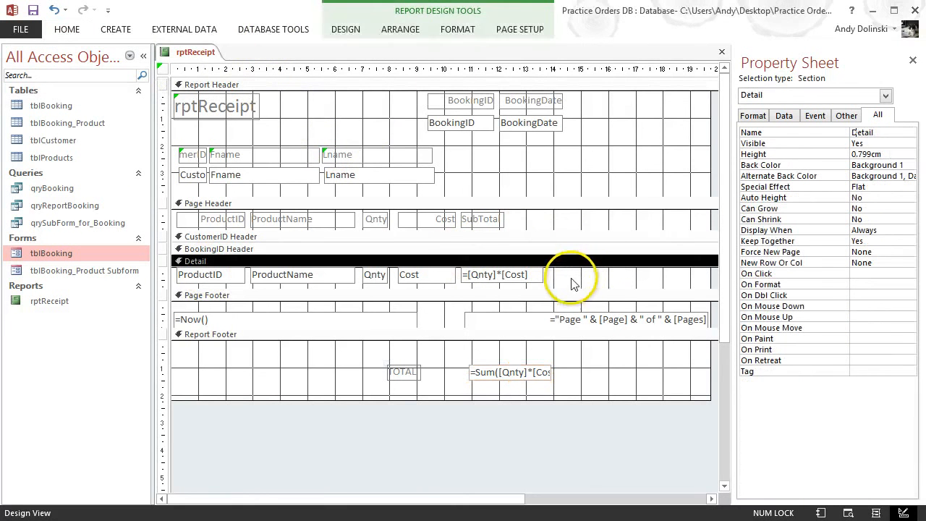
left_click(346, 29)
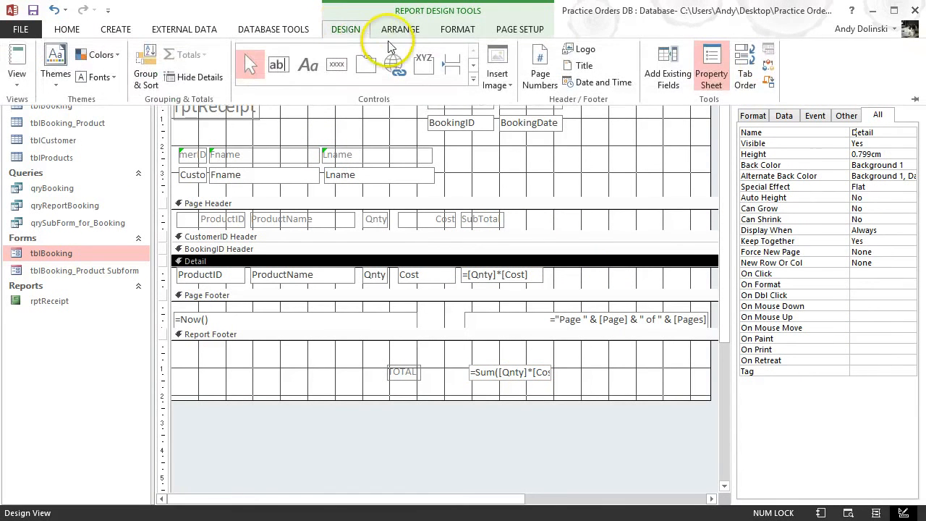
left_click(456, 29)
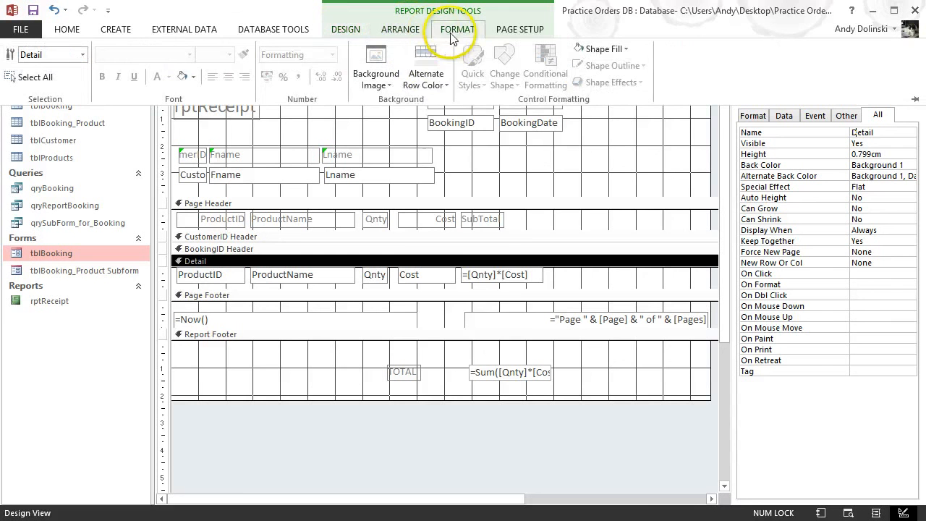
left_click(435, 83)
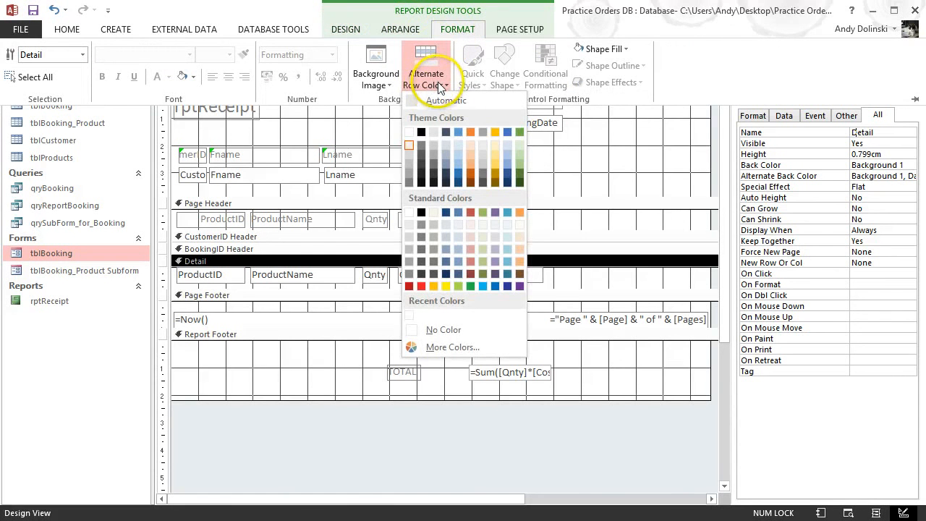
left_click(441, 329)
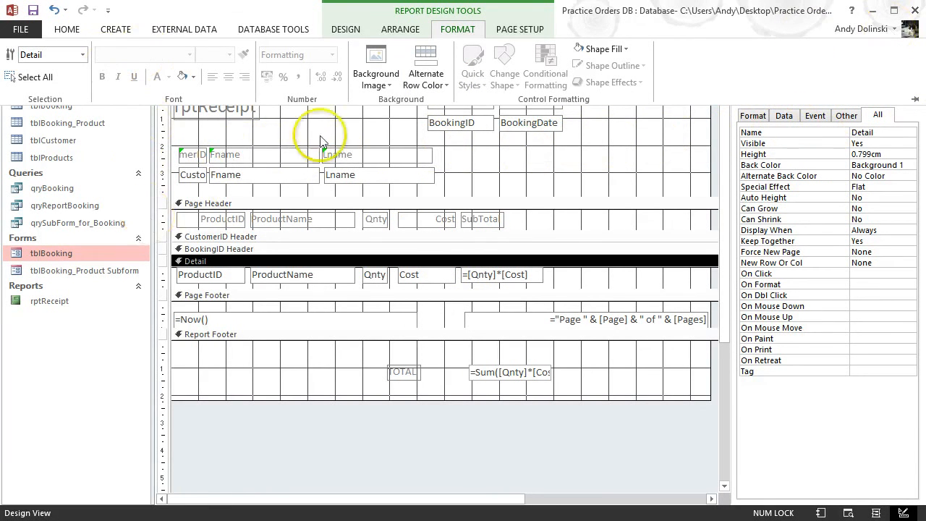
- Close the rptReceipt report, saving its design changes
left_click(346, 30)
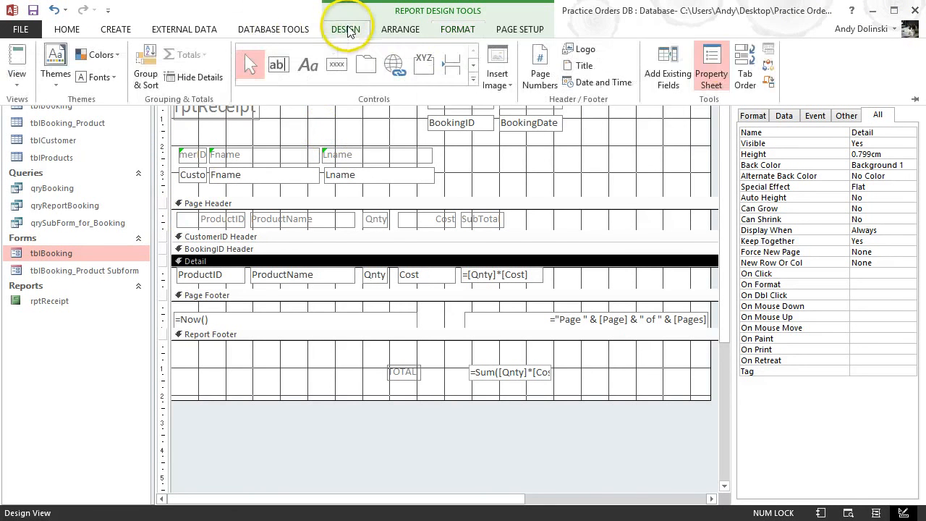
left_click(429, 490)
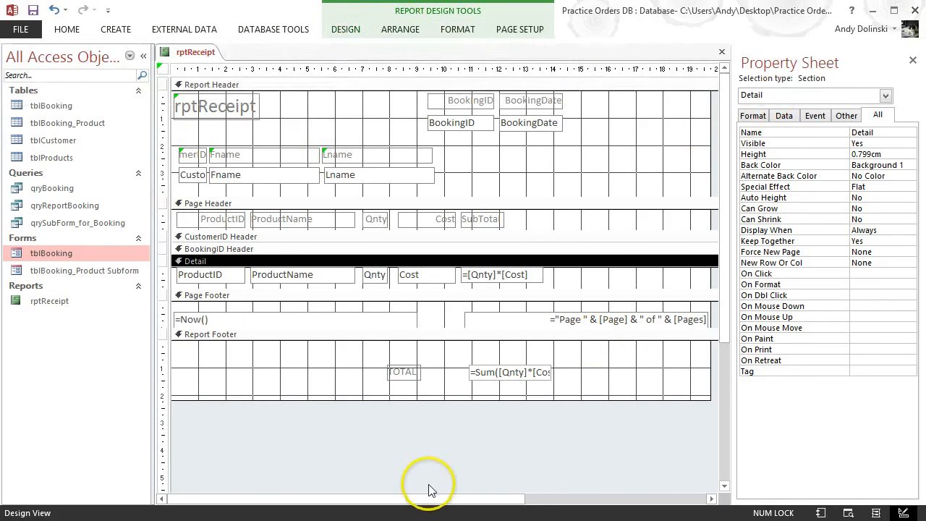
left_click(722, 55)
left_click(439, 275)
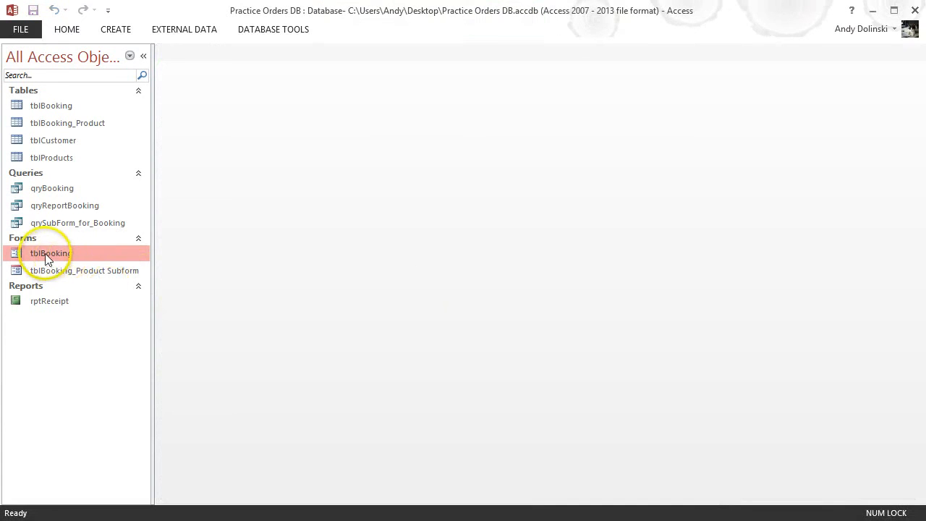
- Open the tblBooking form in Design View and place a new command button in the Detail section beside Run Query
right_click(45, 253)
left_click(86, 299)
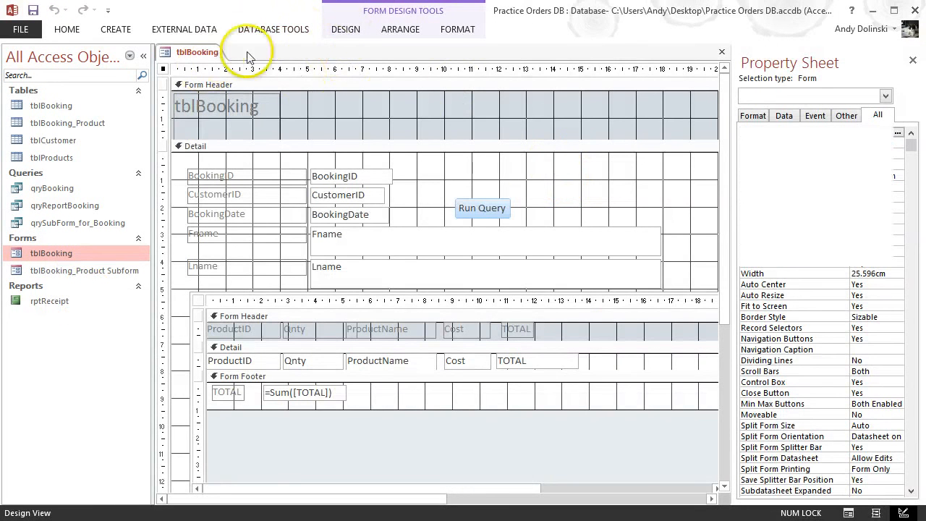
left_click(336, 35)
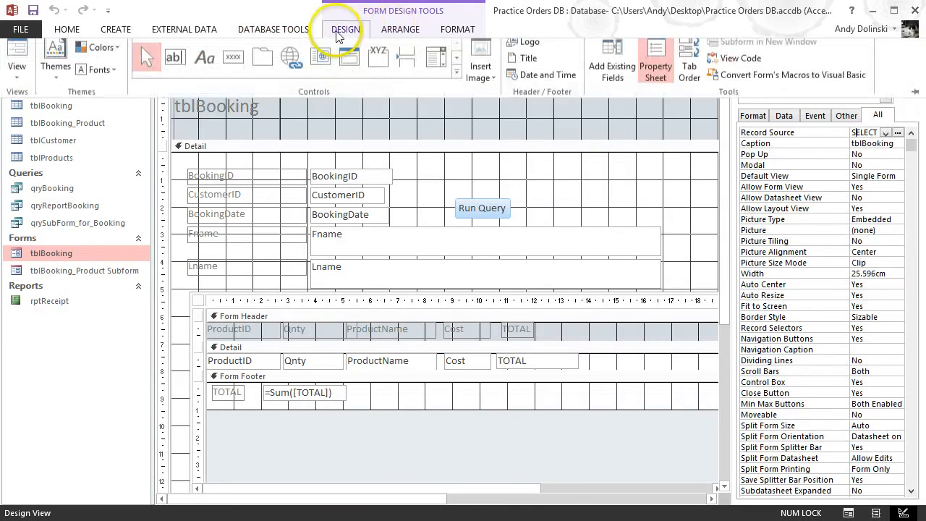
left_click(233, 57)
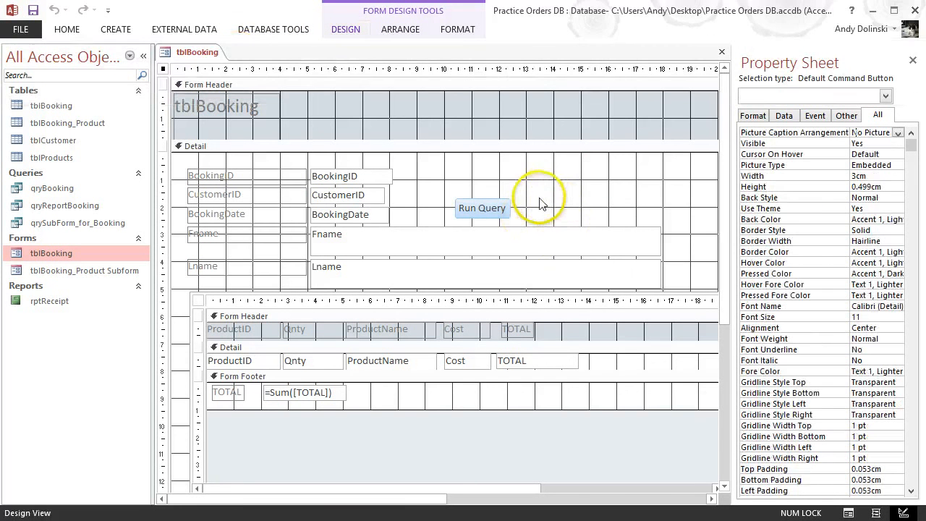
left_click(536, 205)
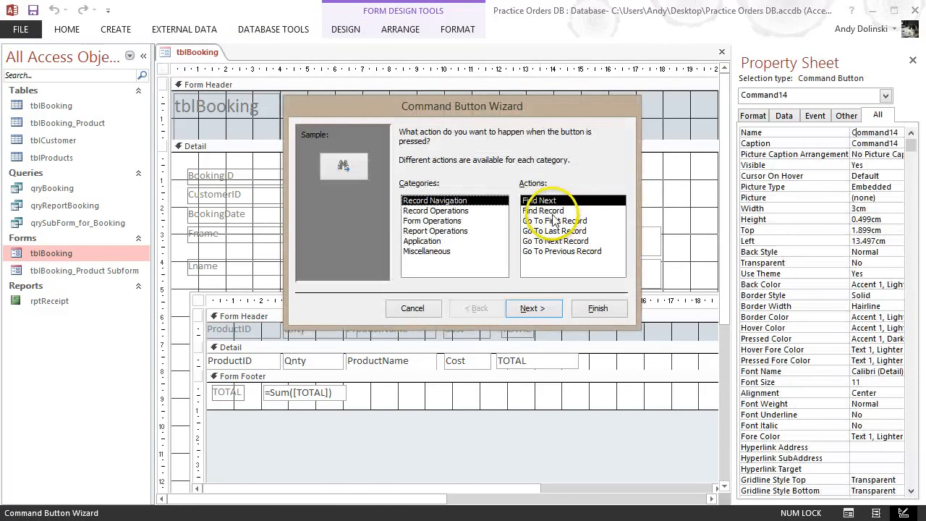
- Assign the new button the Preview Report action from Report Operations, with rptReceipt as its report
left_click(445, 232)
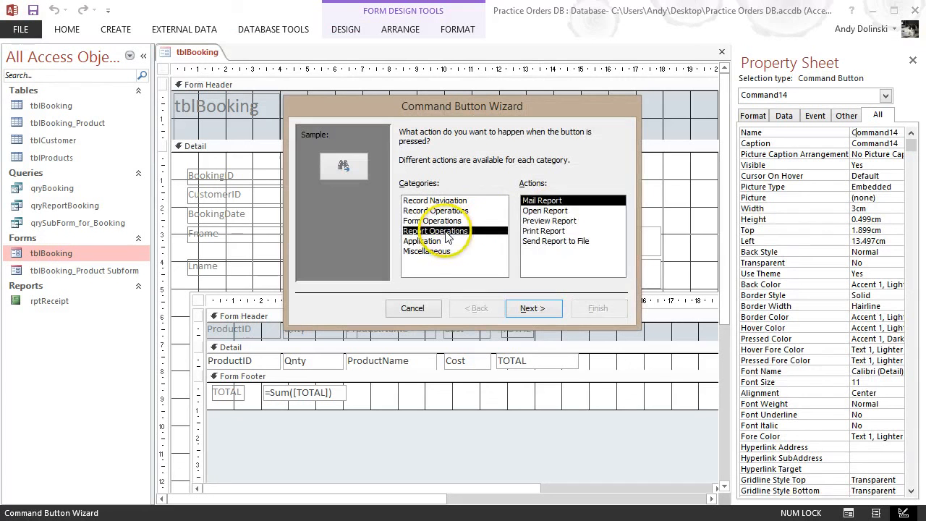
left_click(549, 222)
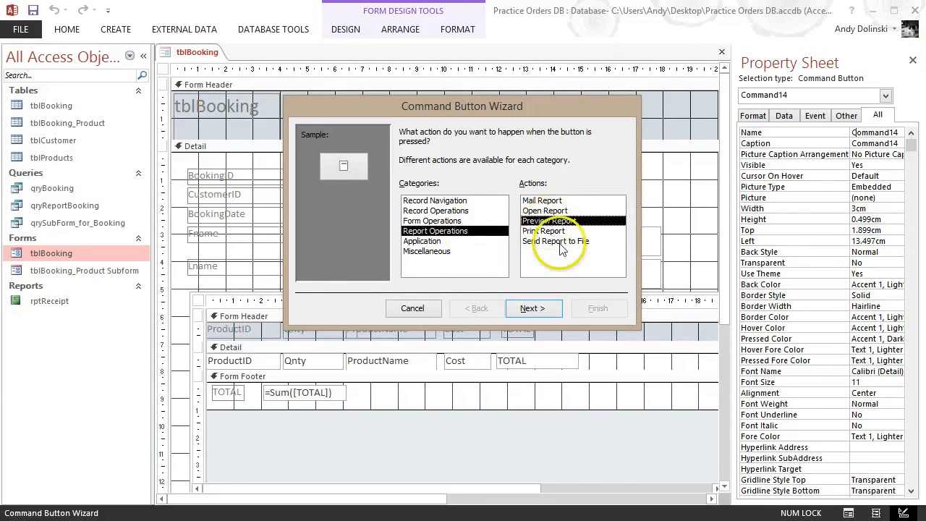
left_click(532, 309)
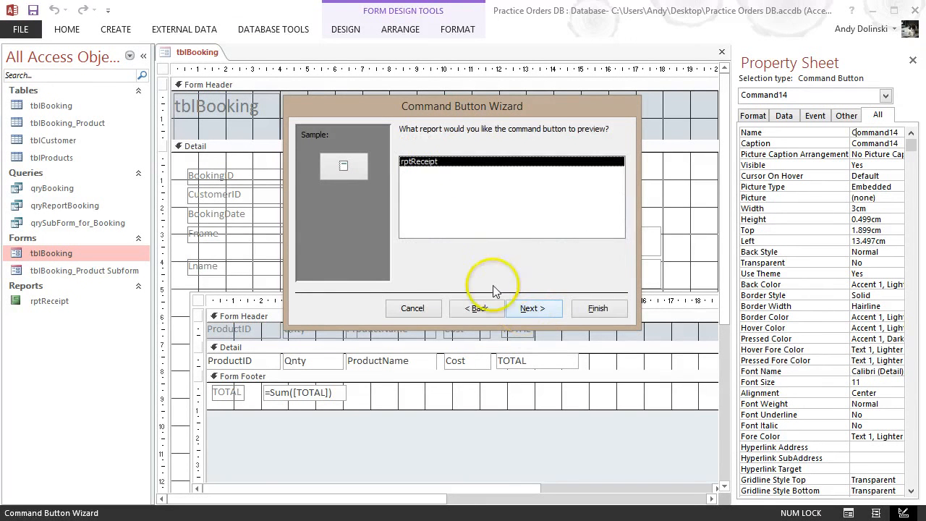
left_click(423, 169)
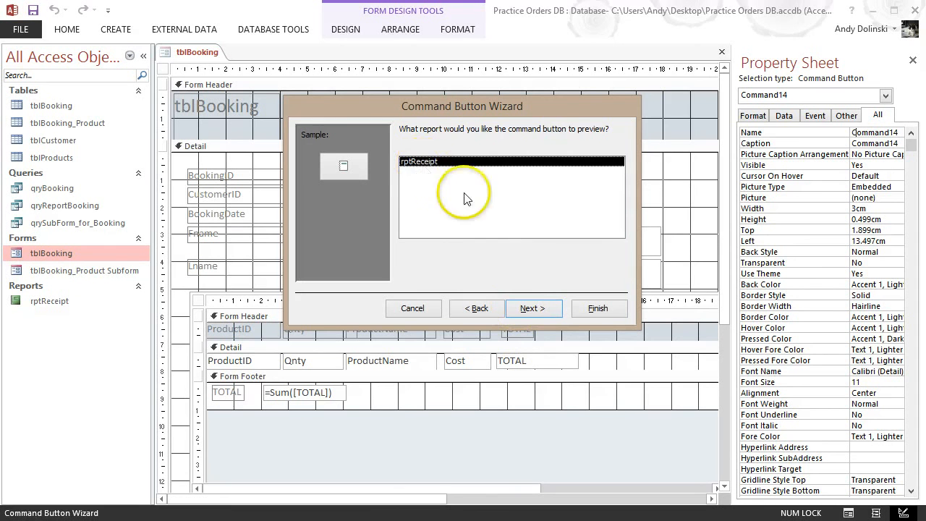
left_click(530, 309)
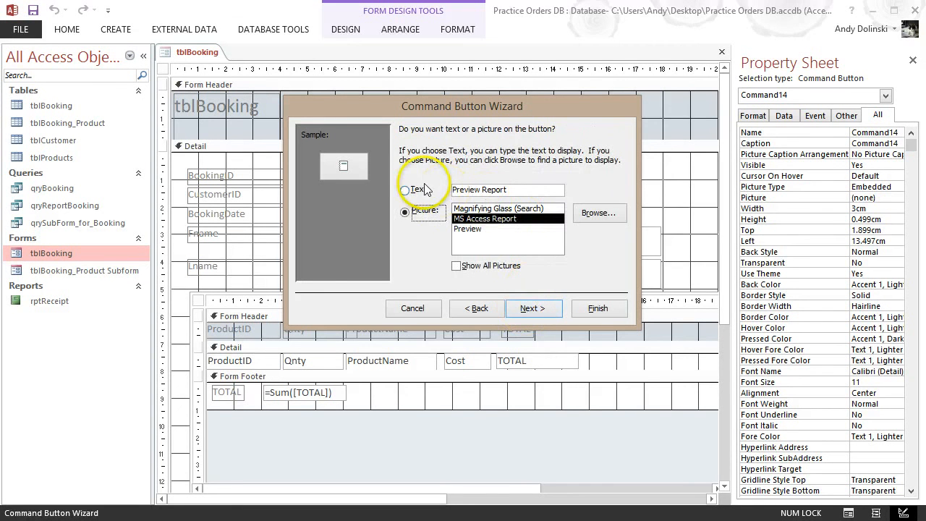
- Show the text Preview Report on the button and finish the wizard with the button named cmdPreviewReport
left_click(426, 190)
left_click(532, 308)
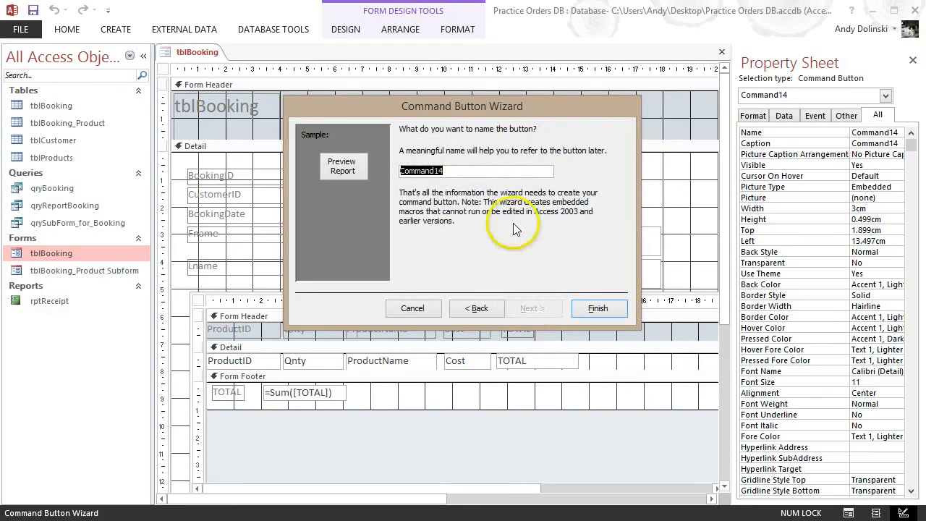
type("cmdPreviewReport")
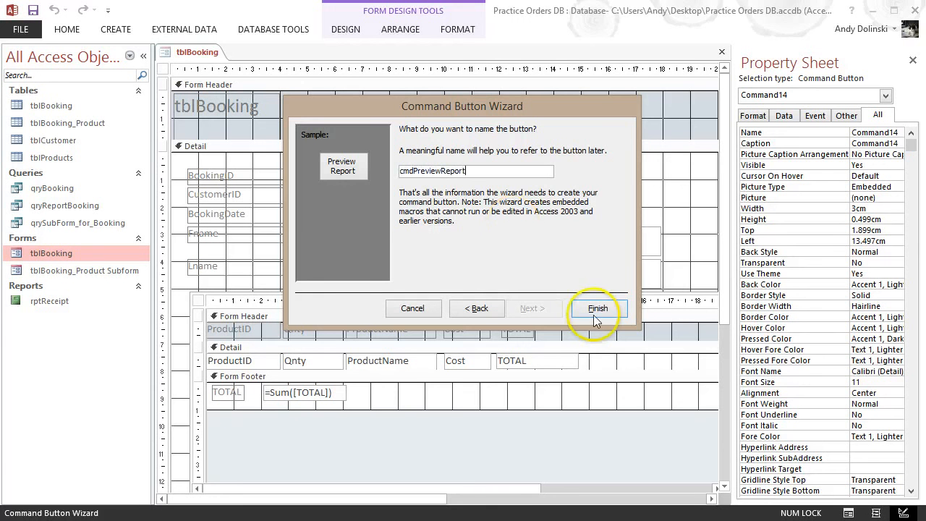
left_click(595, 311)
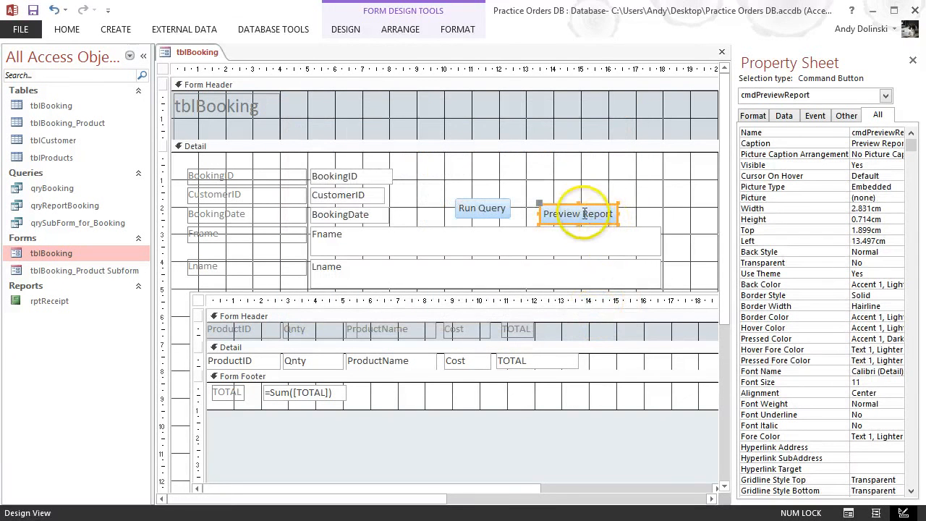
- Move the Preview Report button closer to Run Query, roughly level with it, and switch the form to Form View
left_click_drag(574, 205, 528, 222)
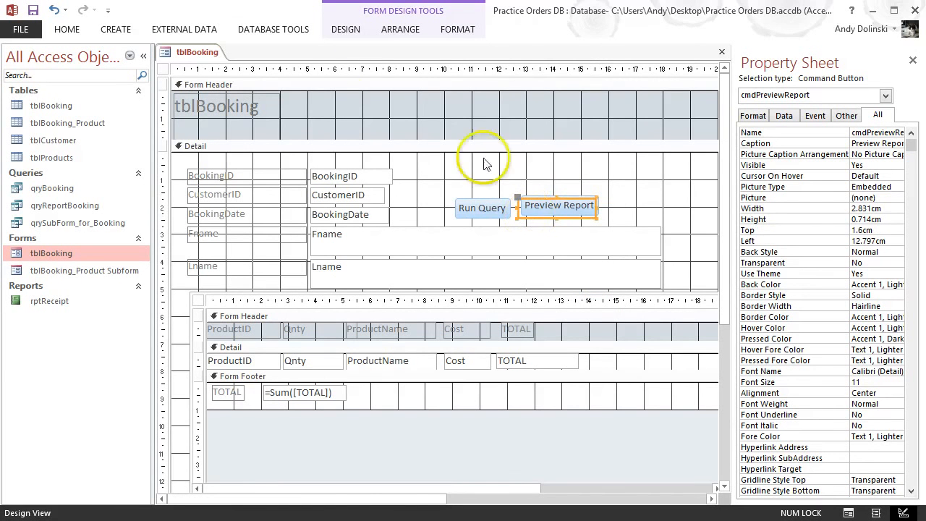
left_click(345, 29)
left_click(16, 61)
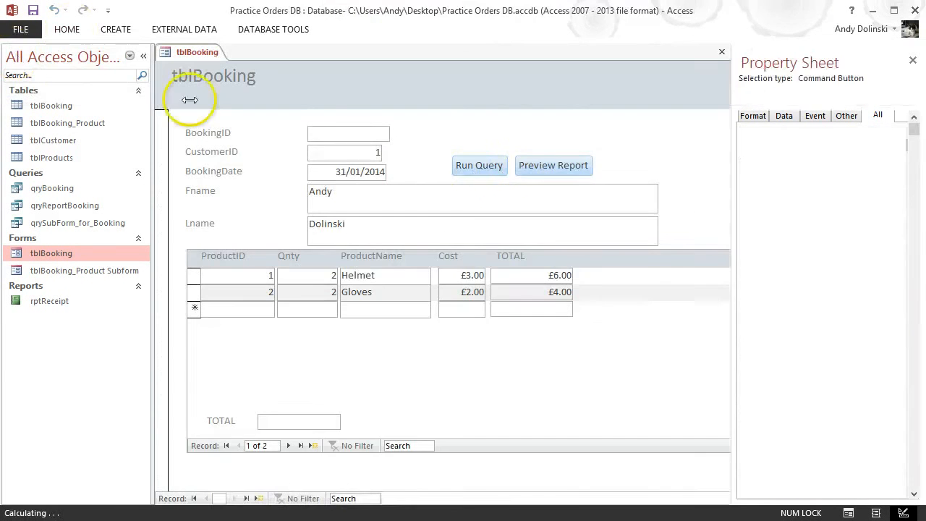
- Test the form's Preview Report button and examine the previewed receipt at 100% zoom, from its header to its total
left_click(537, 172)
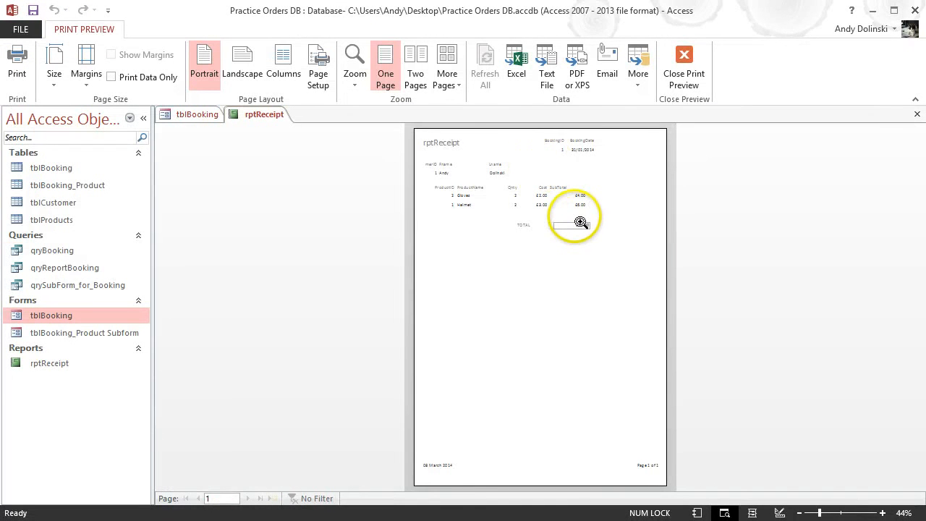
left_click(579, 214)
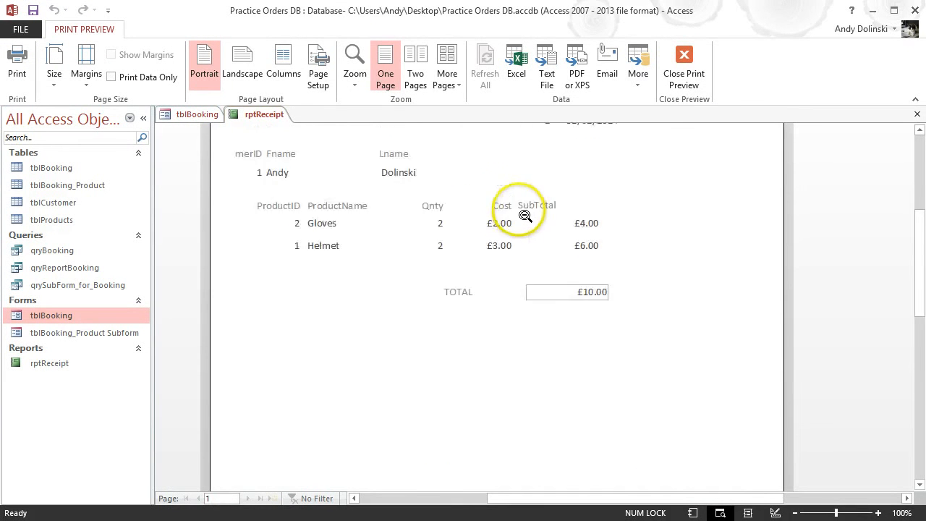
scroll(525, 215, "up", 3)
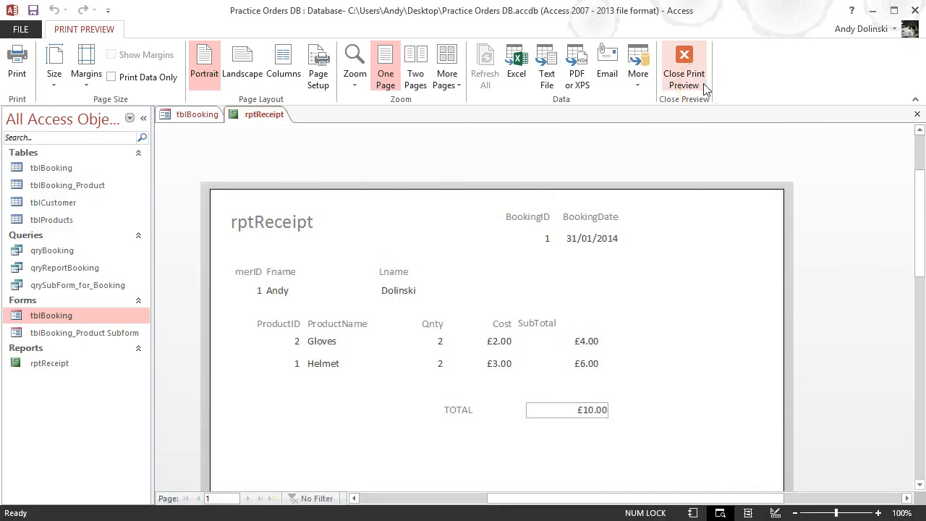